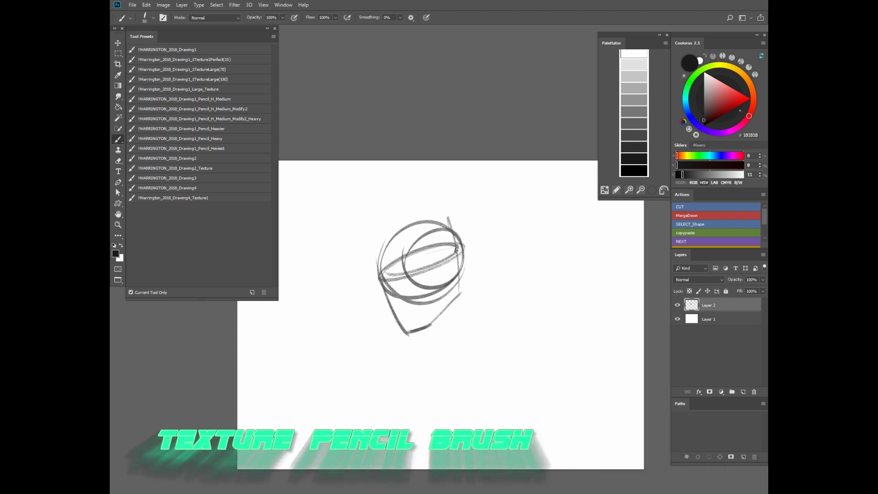
- Sketch vertical and horizontal guide lines on the side of the head and add a neck ending in an ellipse
drag(439, 222, 445, 307)
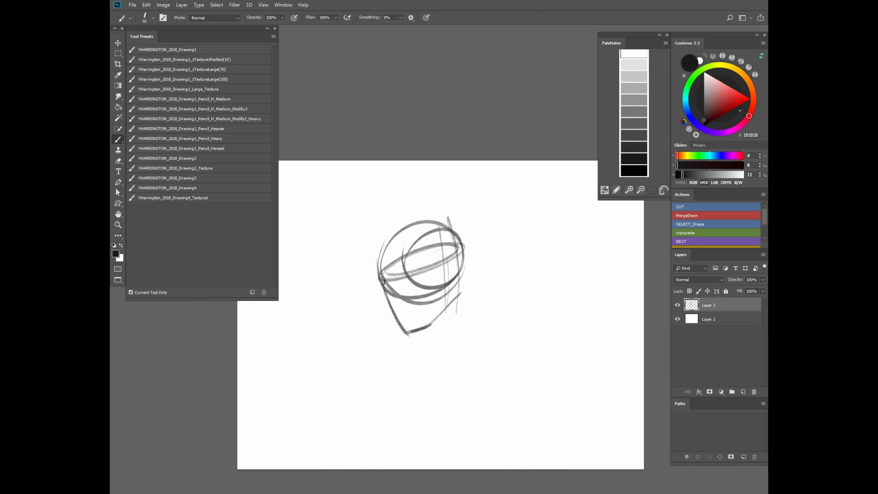
drag(406, 257, 484, 251)
drag(484, 211, 478, 198)
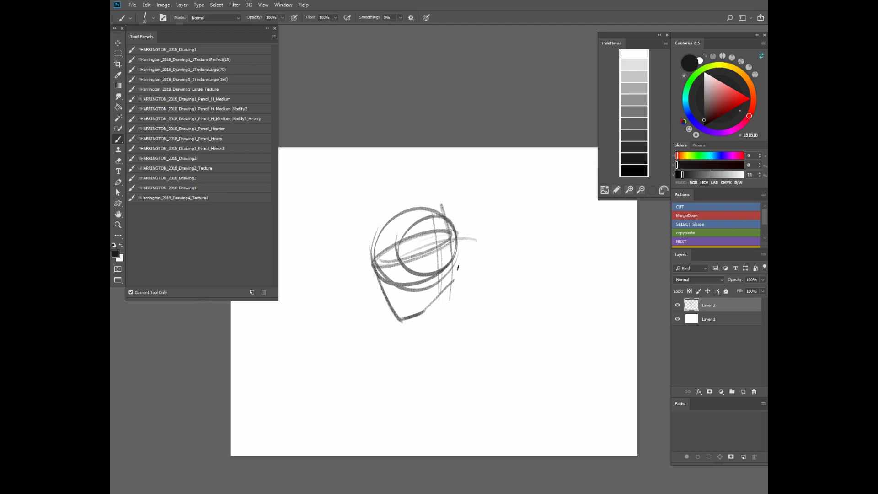
drag(423, 311, 441, 339)
mouse_move(469, 287)
mouse_down()
mouse_move(439, 341)
mouse_move(475, 298)
mouse_up()
scroll(502, 357, up, 1)
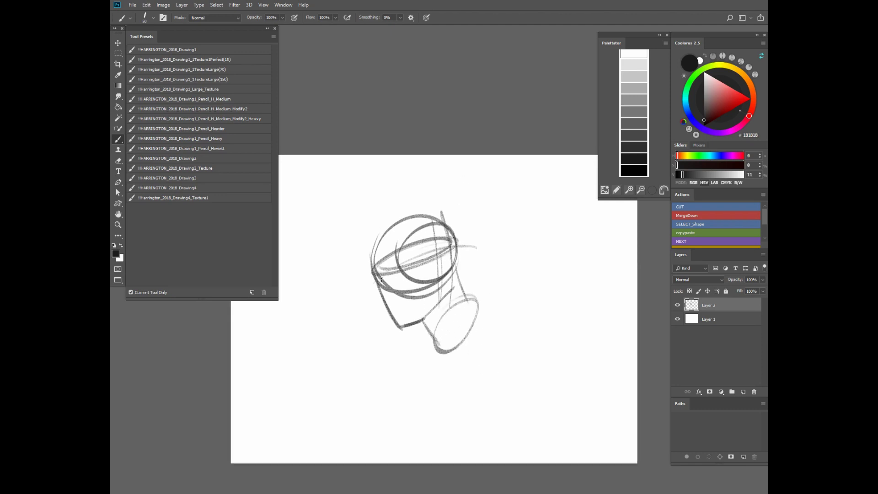
scroll(402, 316, up, 2)
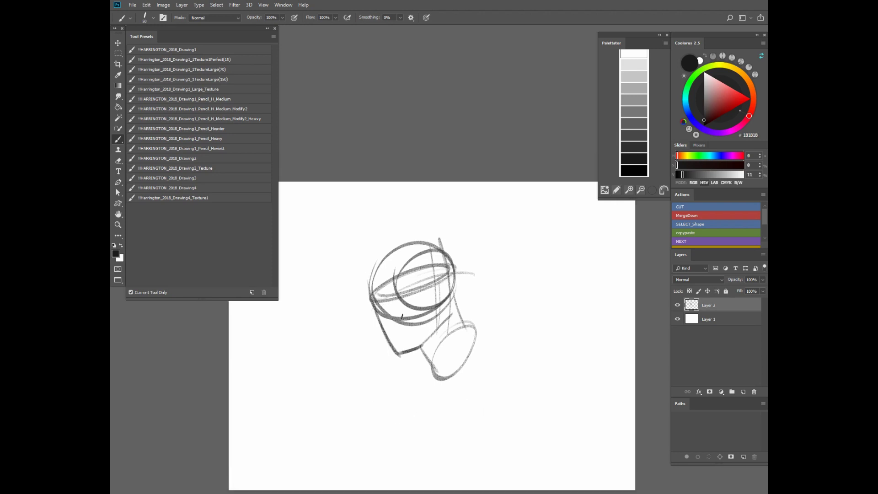
- Shade the shadow between the jaw and neck using the Pencil_H_Medium_Modify2_Heavy preset, enlarging the brush to 200
click(255, 121)
drag(465, 378, 443, 371)
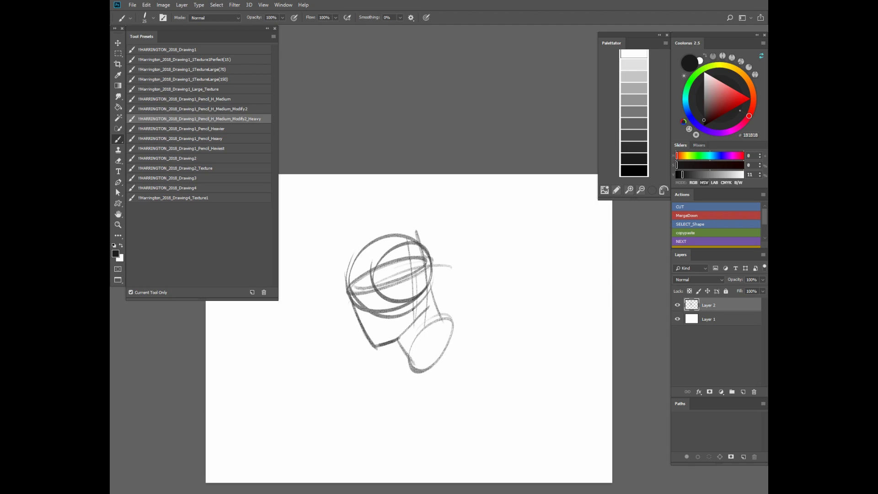
key(bracketright)
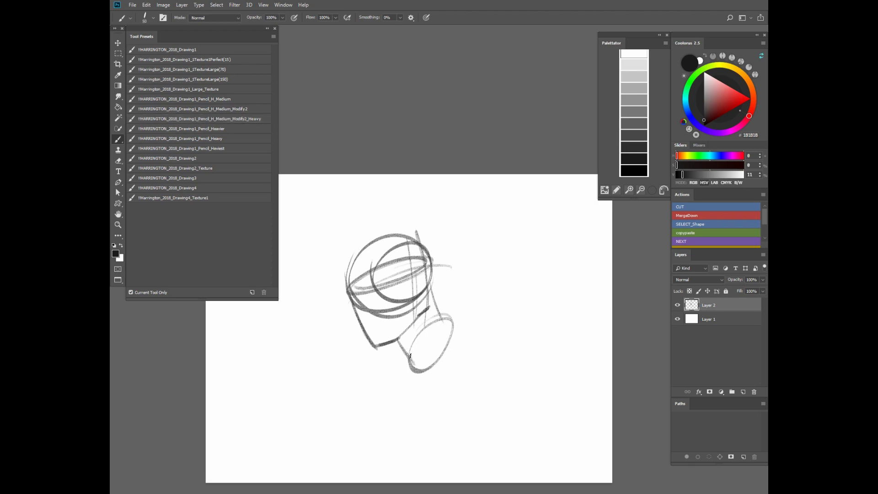
key(bracketright)
key(bracketright)
mouse_move(401, 340)
mouse_down()
mouse_move(427, 303)
mouse_move(432, 316)
mouse_move(405, 340)
mouse_move(435, 313)
mouse_move(427, 325)
mouse_move(431, 290)
mouse_up()
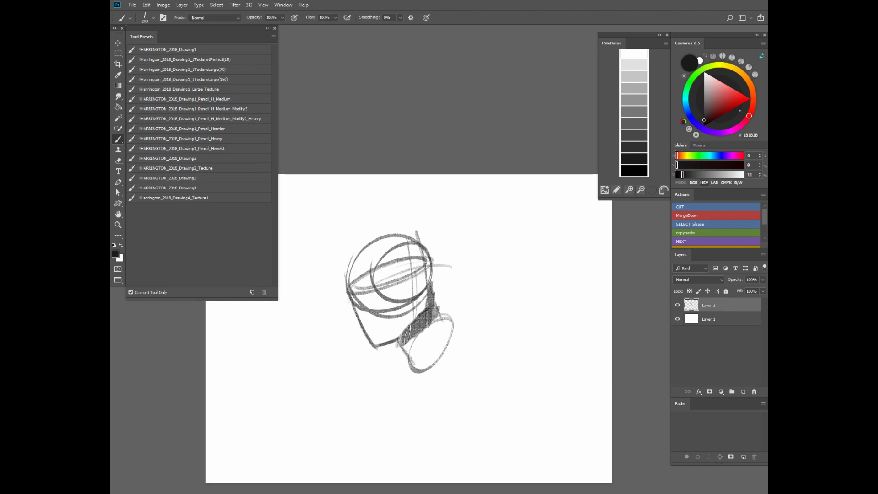
drag(408, 334, 436, 315)
mouse_move(458, 392)
mouse_down()
mouse_move(493, 356)
mouse_move(533, 355)
mouse_up()
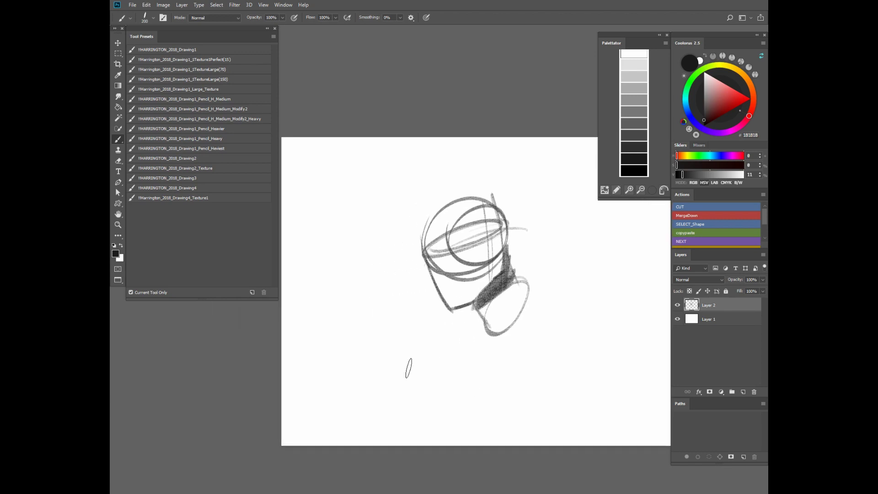
- Block in a second head below and beside the first with a broad oval, a brow ellipse and a side circle
drag(359, 335, 351, 391)
drag(485, 367, 492, 364)
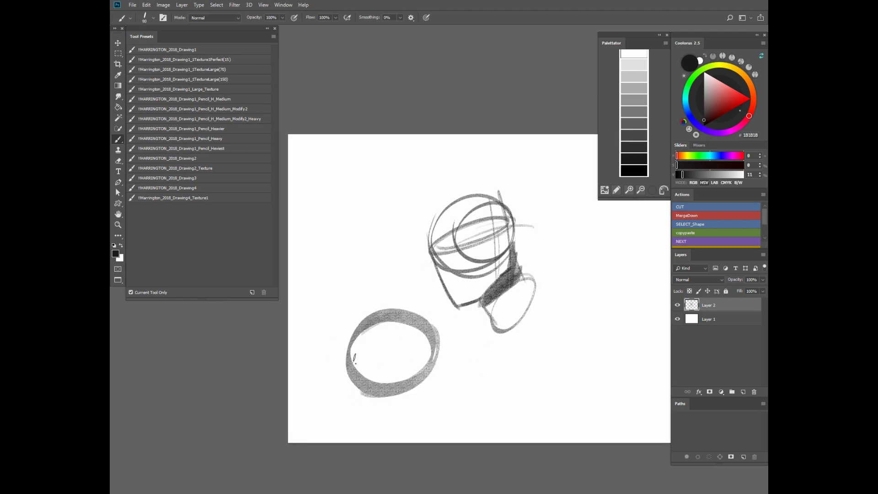
drag(354, 359, 338, 368)
mouse_move(396, 368)
mouse_down()
mouse_move(384, 355)
mouse_move(435, 367)
mouse_move(433, 322)
mouse_up()
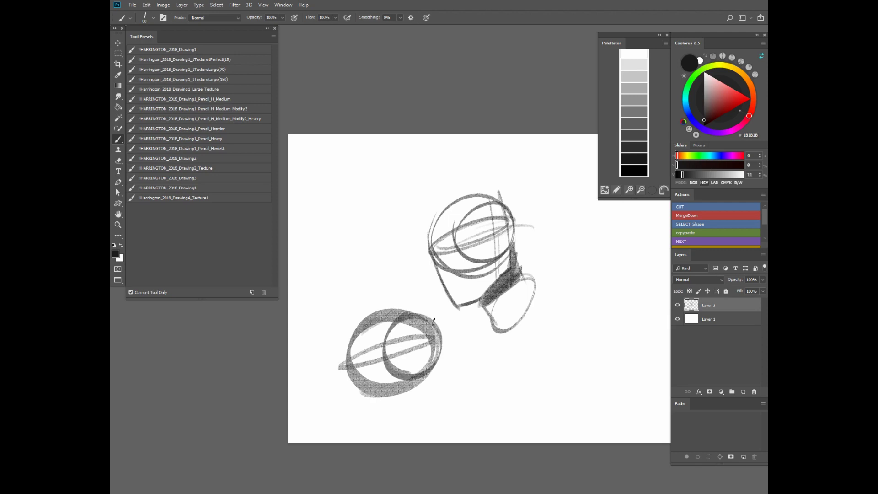
- Sketch the jaw, chin and neck of the second head, closing the neck with an ellipse
mouse_move(349, 370)
mouse_down()
mouse_move(389, 420)
mouse_move(384, 428)
mouse_move(417, 408)
mouse_move(440, 373)
mouse_up()
mouse_move(420, 316)
mouse_down()
mouse_move(440, 375)
mouse_move(461, 404)
mouse_up()
key(bracketright)
drag(440, 375, 473, 402)
drag(483, 395, 475, 342)
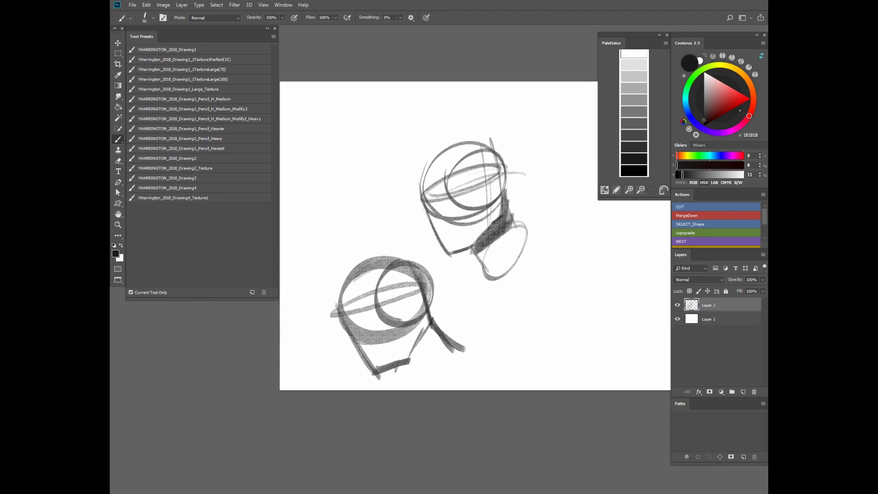
mouse_move(397, 369)
mouse_down()
mouse_move(434, 376)
mouse_move(451, 357)
mouse_move(415, 366)
mouse_up()
mouse_move(425, 381)
mouse_down()
mouse_move(457, 351)
mouse_move(414, 387)
mouse_up()
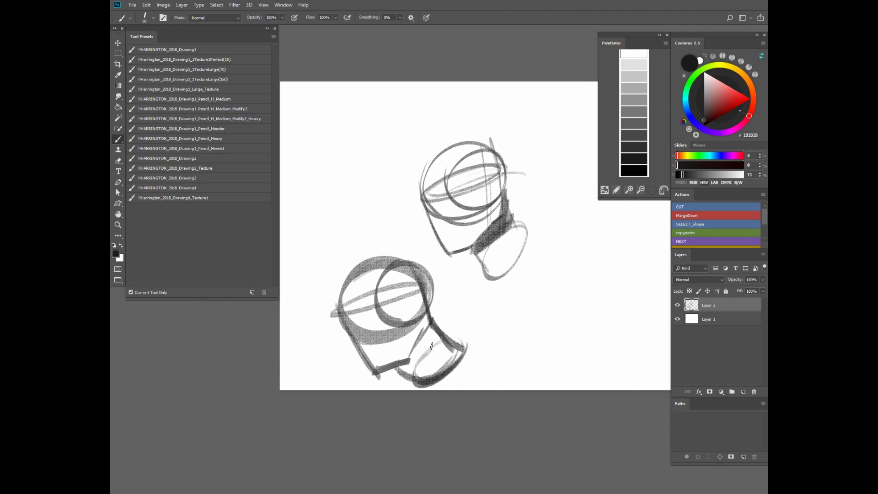
- Shade the neck shadow of the second head and darken its skull outline
drag(459, 295, 399, 326)
mouse_move(335, 401)
mouse_down()
mouse_move(367, 419)
mouse_move(339, 403)
mouse_move(359, 359)
mouse_move(352, 388)
mouse_move(373, 357)
mouse_move(347, 394)
mouse_up()
mouse_move(456, 387)
mouse_down()
mouse_move(480, 362)
mouse_move(495, 394)
mouse_up()
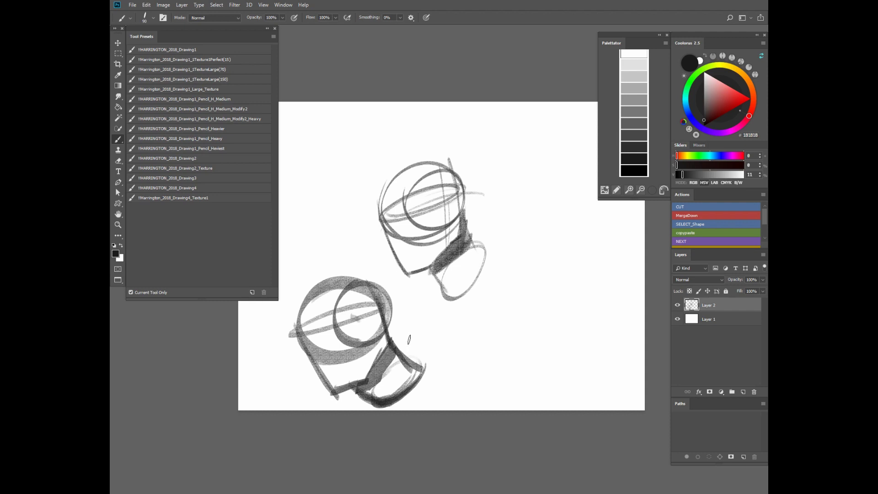
drag(369, 282, 389, 314)
mouse_move(298, 340)
mouse_down()
mouse_move(309, 287)
mouse_move(332, 278)
mouse_move(389, 318)
mouse_move(389, 336)
mouse_up()
drag(493, 346, 458, 383)
key(bracketleft)
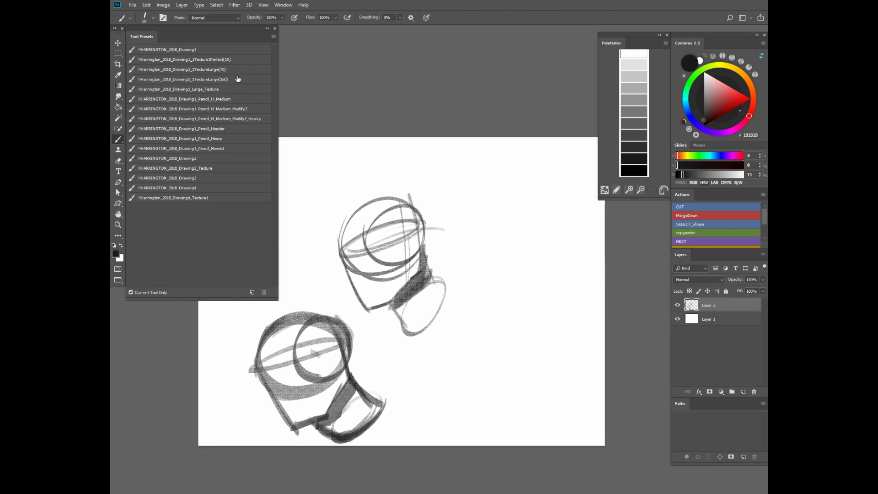
- Switch to the Drawing1_1Texture0Perfect(15) brush preset for thin pencil lines
click(237, 63)
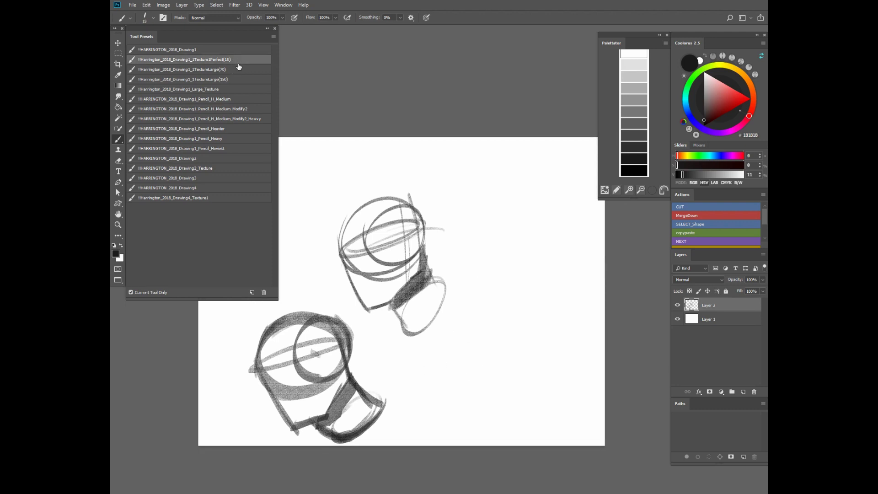
drag(484, 377, 473, 376)
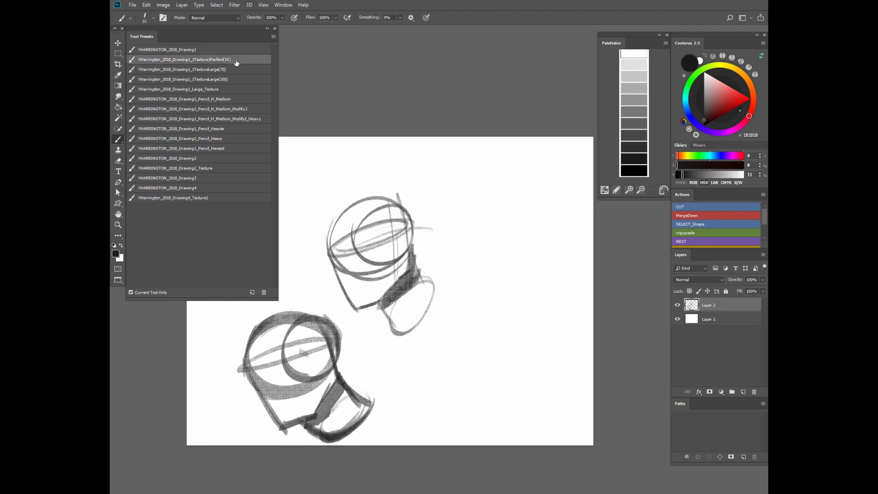
drag(407, 291, 409, 355)
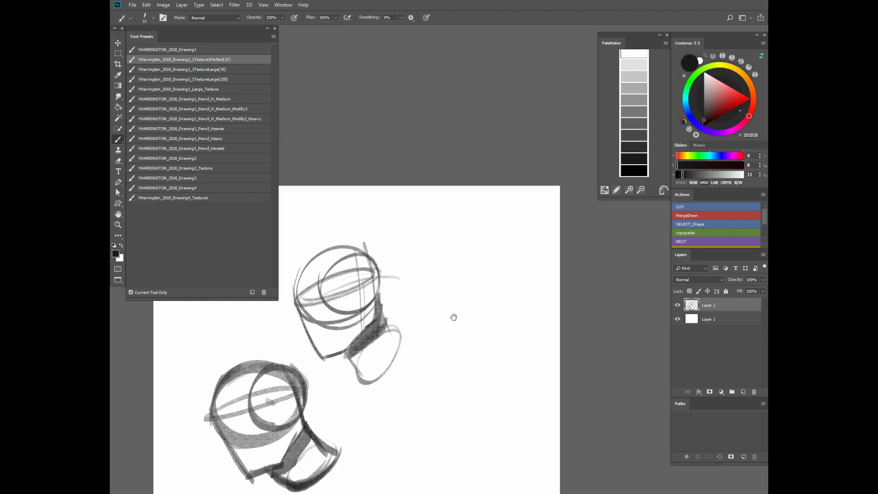
drag(453, 316, 406, 360)
mouse_move(424, 269)
mouse_down()
mouse_move(430, 315)
mouse_move(411, 269)
mouse_move(446, 255)
mouse_up()
drag(448, 375, 479, 381)
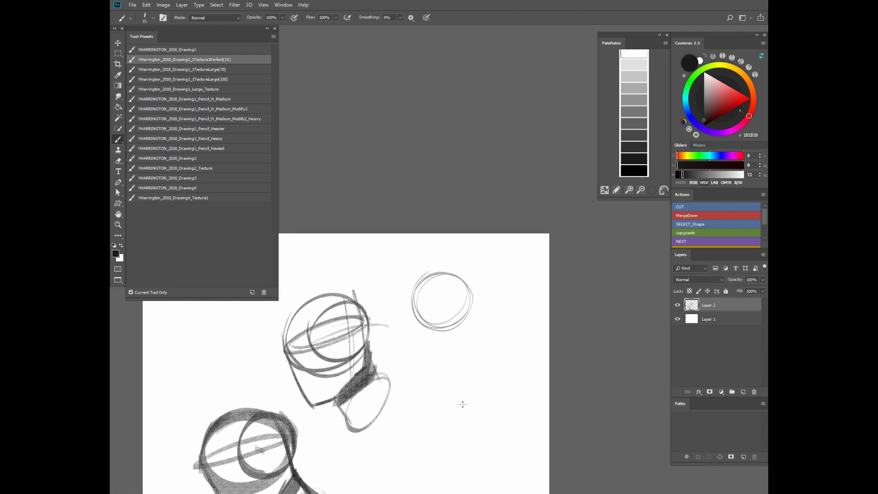
drag(476, 428, 485, 397)
key(ctrl+z)
key(ctrl+z)
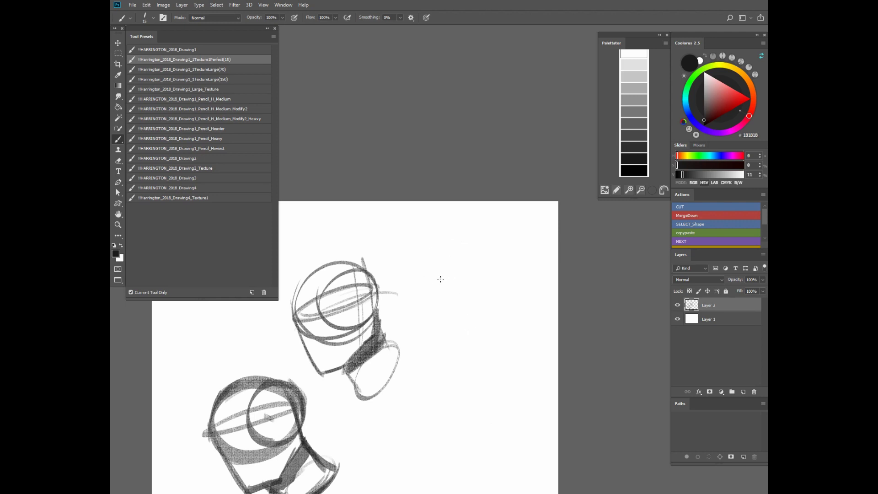
- Sketch a third, smaller head with skull, side circle, guide lines, jaw and neck to the right of the first head
mouse_move(471, 245)
mouse_down()
mouse_move(484, 276)
mouse_move(440, 294)
mouse_move(458, 244)
mouse_up()
drag(504, 295, 531, 321)
mouse_move(456, 300)
mouse_down()
mouse_move(512, 295)
mouse_move(503, 296)
mouse_move(507, 279)
mouse_move(480, 299)
mouse_move(493, 313)
mouse_up()
drag(495, 276, 497, 330)
mouse_move(449, 300)
mouse_down()
mouse_move(479, 347)
mouse_move(510, 326)
mouse_up()
mouse_move(507, 291)
mouse_down()
mouse_move(511, 312)
mouse_move(537, 338)
mouse_move(495, 356)
mouse_move(515, 361)
mouse_move(529, 329)
mouse_move(516, 356)
mouse_up()
drag(511, 303, 533, 327)
drag(510, 377, 520, 362)
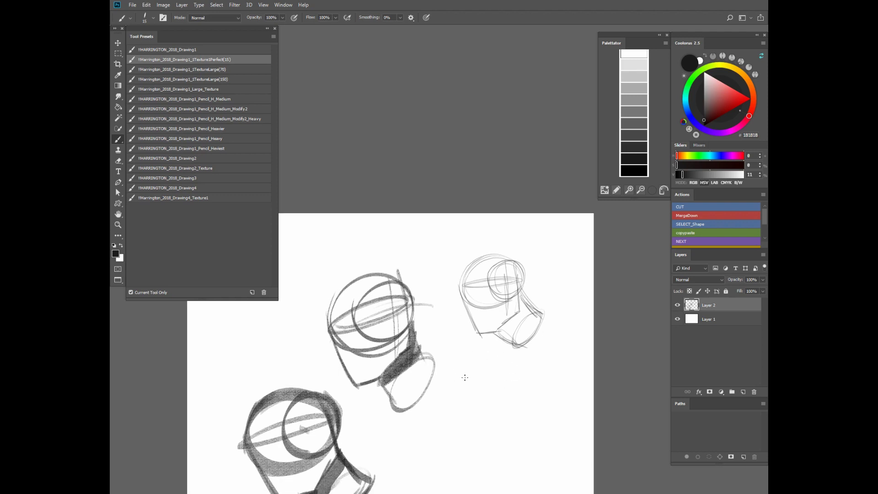
- Sketch an upright cylinder with thin lines and elliptical ends beneath the third head
mouse_move(474, 376)
mouse_down()
mouse_move(525, 368)
mouse_move(470, 376)
mouse_move(513, 365)
mouse_move(469, 427)
mouse_up()
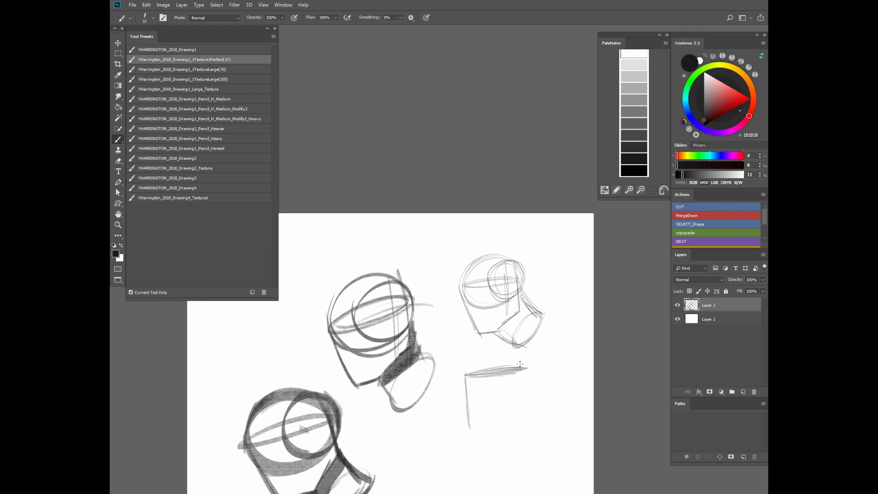
mouse_move(520, 364)
mouse_down()
mouse_move(529, 422)
mouse_move(528, 390)
mouse_move(490, 401)
mouse_move(556, 392)
mouse_move(491, 402)
mouse_move(552, 396)
mouse_up()
mouse_move(570, 398)
mouse_down()
mouse_move(521, 347)
mouse_move(530, 334)
mouse_up()
- Sketch a cube in perspective below the cylinder and shade its left face with hatching
mouse_move(402, 372)
mouse_down()
mouse_move(430, 353)
mouse_move(395, 375)
mouse_up()
mouse_move(395, 375)
mouse_down()
mouse_move(432, 354)
mouse_move(437, 389)
mouse_up()
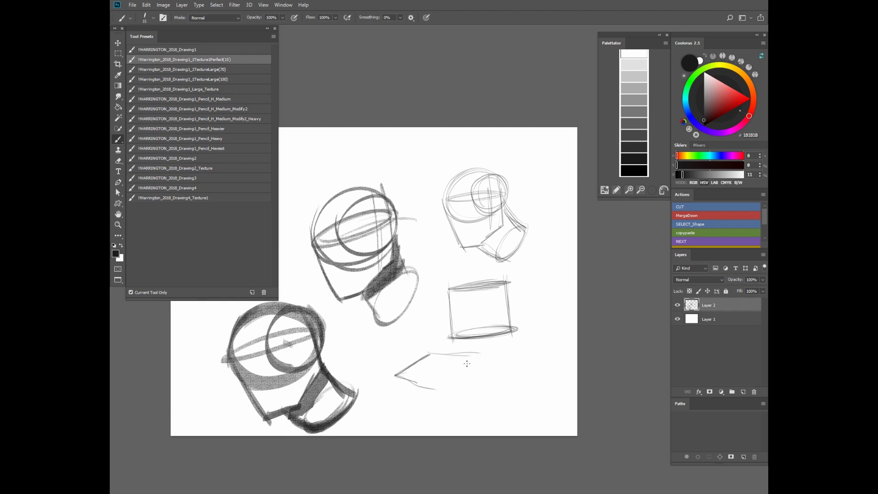
mouse_move(478, 355)
mouse_down()
mouse_move(435, 388)
mouse_move(414, 353)
mouse_move(393, 380)
mouse_up()
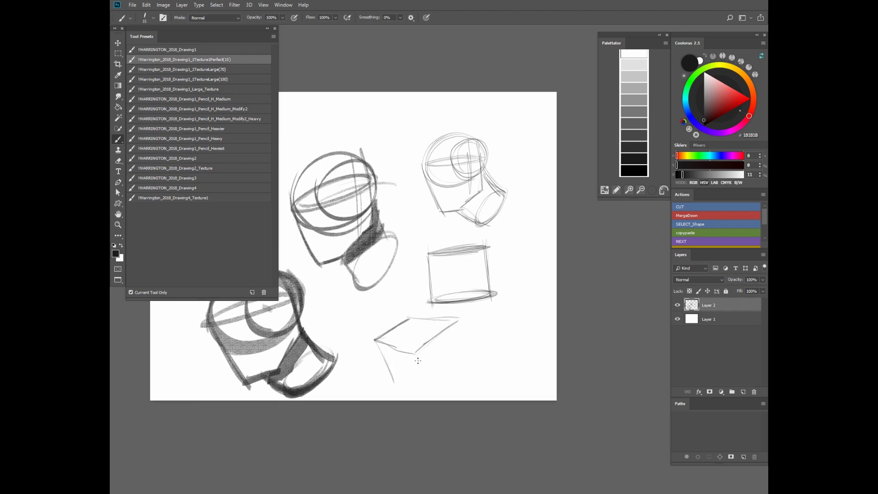
drag(414, 353, 428, 395)
mouse_move(452, 318)
mouse_down()
mouse_move(464, 360)
mouse_move(462, 353)
mouse_move(430, 392)
mouse_move(465, 359)
mouse_up()
mouse_move(394, 374)
mouse_down()
mouse_move(426, 394)
mouse_move(411, 385)
mouse_up()
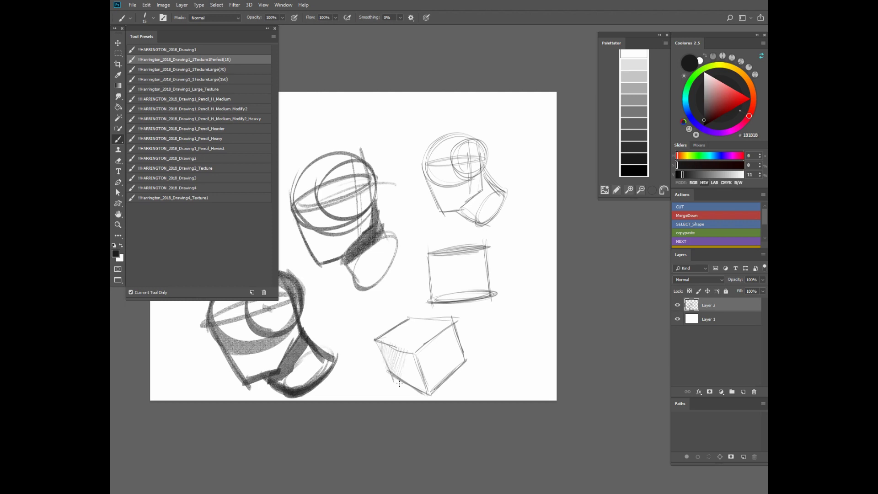
mouse_move(399, 384)
mouse_down()
mouse_move(409, 368)
mouse_move(417, 374)
mouse_up()
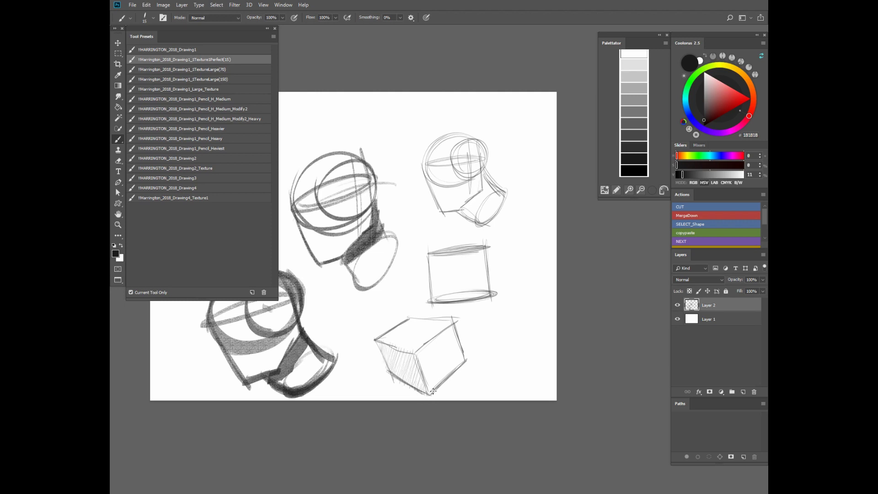
- Sketch a sphere to the right of the cube and hatch a crescent shadow along its lower left side
mouse_move(521, 365)
mouse_down()
mouse_move(491, 376)
mouse_move(497, 358)
mouse_move(465, 317)
mouse_move(493, 363)
mouse_move(505, 341)
mouse_move(464, 316)
mouse_up()
mouse_move(439, 349)
mouse_down()
mouse_move(458, 345)
mouse_move(462, 366)
mouse_move(489, 359)
mouse_move(478, 366)
mouse_up()
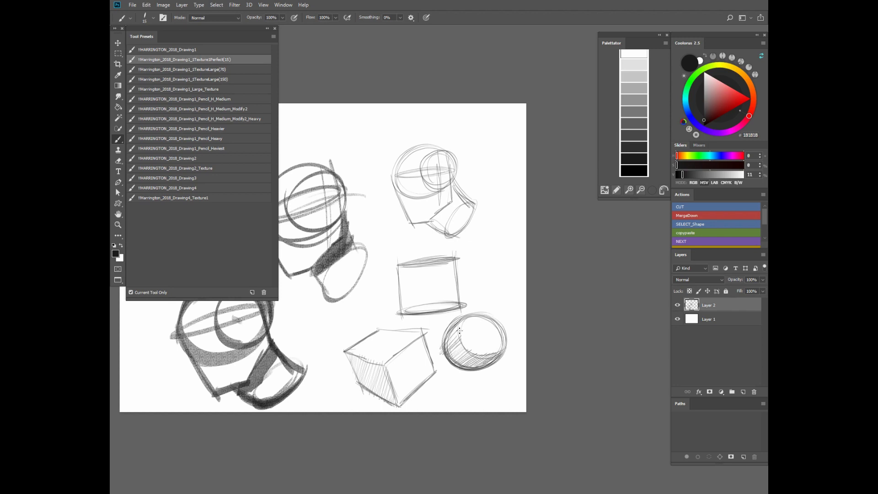
drag(464, 325, 449, 337)
drag(549, 387, 571, 390)
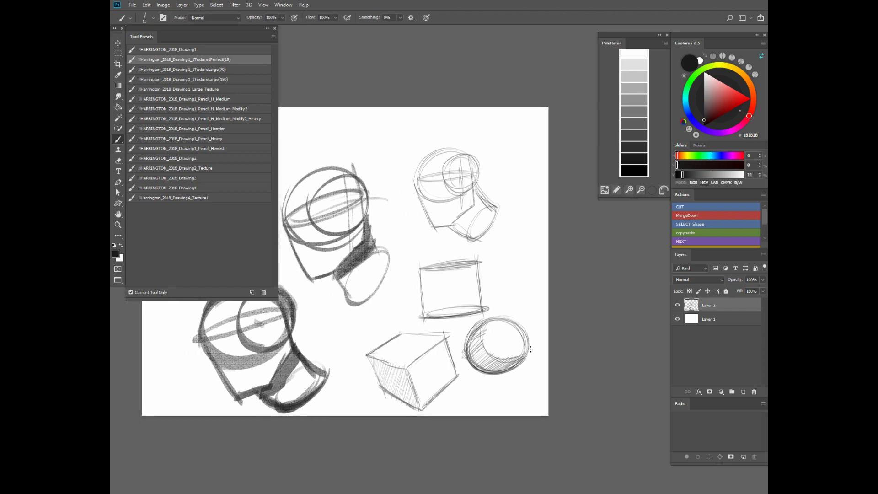
- Switch to the Drawing1_1TextureLarge(70) brush preset
click(233, 71)
drag(511, 341, 524, 367)
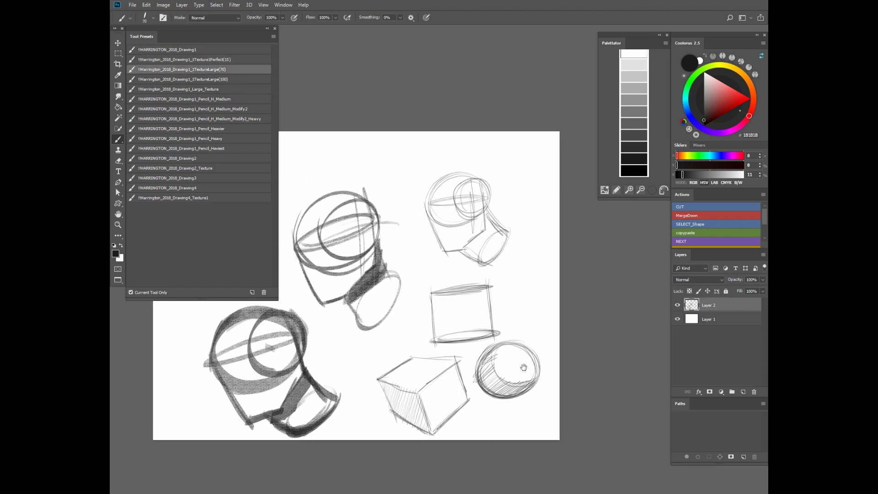
drag(492, 221, 486, 272)
key(ctrl+z)
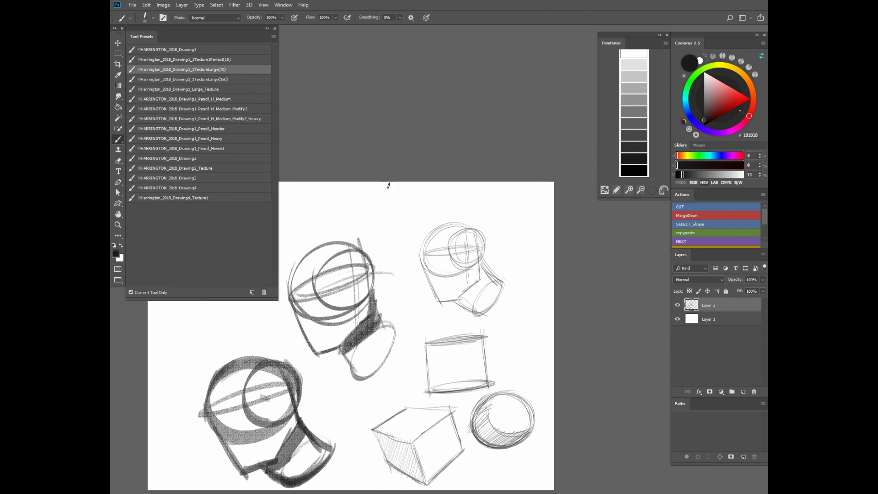
key(bracketright)
key(bracketright)
key(bracketright)
key(bracketright)
drag(409, 219, 431, 237)
drag(315, 236, 427, 236)
mouse_move(327, 291)
mouse_down()
mouse_move(313, 263)
mouse_move(335, 229)
mouse_move(389, 236)
mouse_up()
key(ctrl+z)
mouse_move(301, 281)
mouse_down()
mouse_move(427, 227)
mouse_move(486, 221)
mouse_move(413, 252)
mouse_up()
key(ctrl+z)
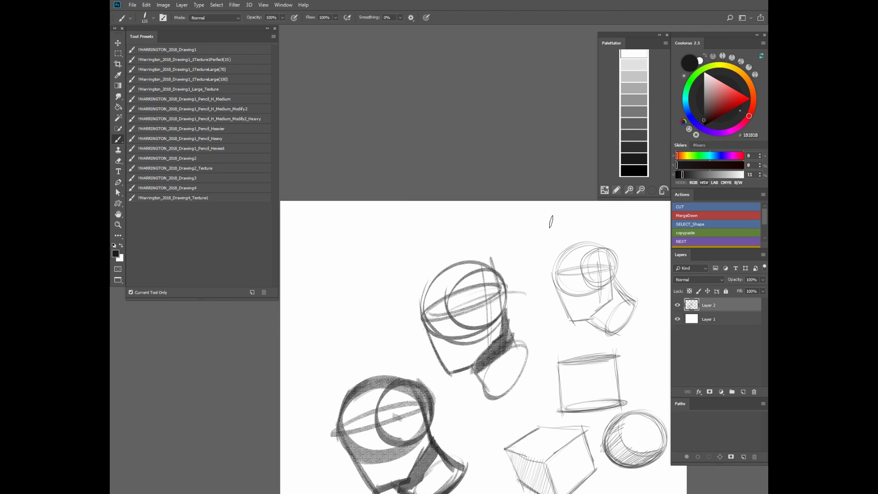
- Sketch a small head with jaw and neck in the upper left of the canvas, reducing the brush size to 70
key(bracketleft)
key(bracketleft)
drag(321, 281, 340, 324)
mouse_move(319, 286)
mouse_down()
mouse_move(329, 290)
mouse_move(322, 274)
mouse_up()
drag(353, 247, 352, 317)
drag(369, 280, 389, 301)
mouse_move(356, 309)
mouse_down()
mouse_move(369, 321)
mouse_move(389, 291)
mouse_move(388, 301)
mouse_up()
drag(364, 320, 383, 312)
scroll(408, 290, up, 1)
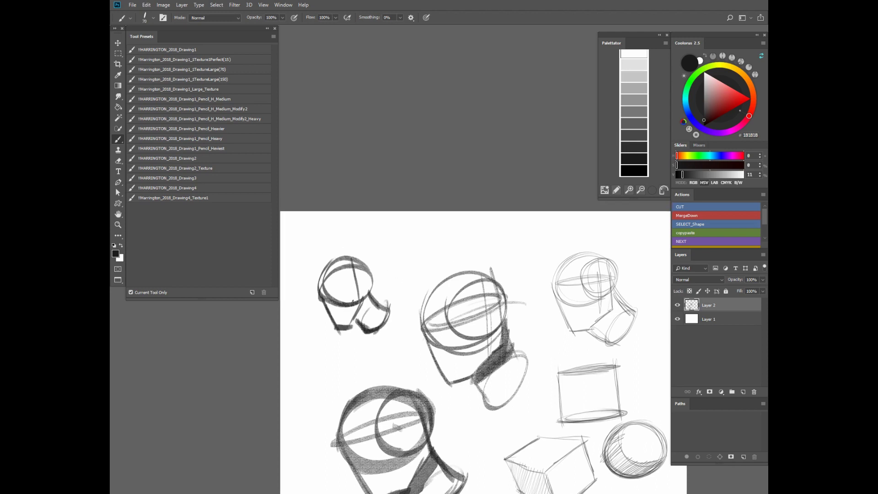
- Sketch the head, neck, shoulders and chest of a small standing figure below the small head
drag(352, 267, 359, 305)
mouse_move(356, 362)
mouse_down()
mouse_move(378, 302)
mouse_move(379, 317)
mouse_move(347, 316)
mouse_move(326, 338)
mouse_move(350, 333)
mouse_up()
mouse_move(348, 316)
mouse_down()
mouse_move(368, 339)
mouse_move(338, 356)
mouse_move(361, 353)
mouse_move(352, 360)
mouse_up()
mouse_move(329, 345)
mouse_down()
mouse_move(337, 360)
mouse_move(347, 355)
mouse_up()
mouse_move(329, 338)
mouse_down()
mouse_move(370, 336)
mouse_move(364, 347)
mouse_up()
- Sketch the hips and long legs of the small figure with sweeping strokes
mouse_move(339, 346)
mouse_down()
mouse_move(353, 359)
mouse_move(361, 353)
mouse_move(319, 403)
mouse_up()
drag(335, 369, 316, 414)
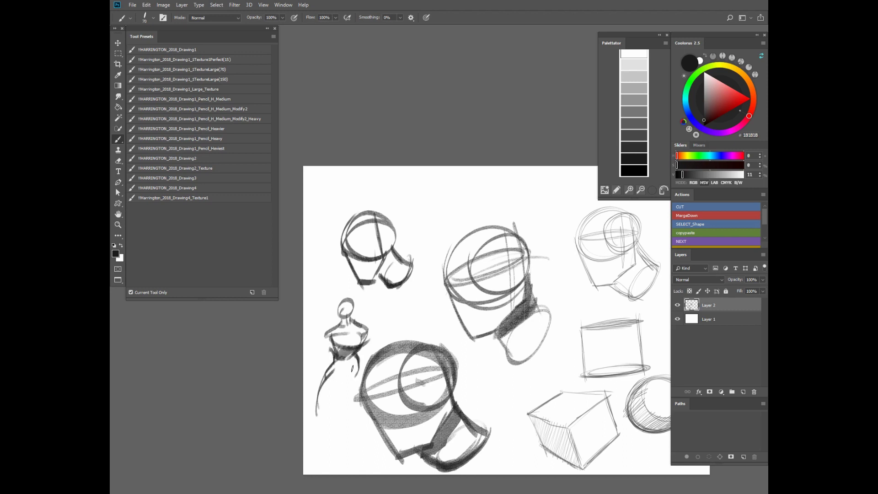
drag(358, 377, 343, 416)
drag(339, 379, 336, 399)
drag(472, 395, 436, 420)
mouse_move(302, 419)
mouse_down()
mouse_move(288, 444)
mouse_move(280, 441)
mouse_move(286, 461)
mouse_up()
- Shade the figure's lower legs using the Drawing1_1TextureLarge(150) preset with the brush enlarged to 175
click(232, 80)
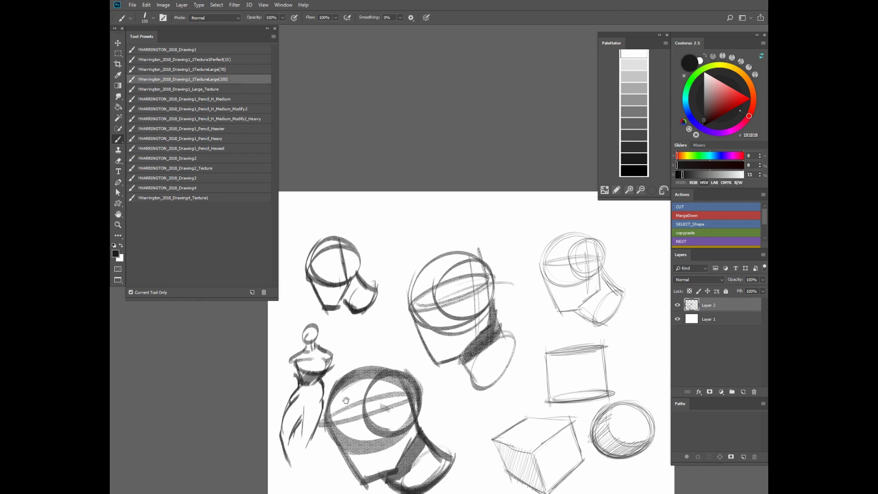
drag(346, 400, 365, 355)
key(bracketright)
drag(314, 382, 315, 436)
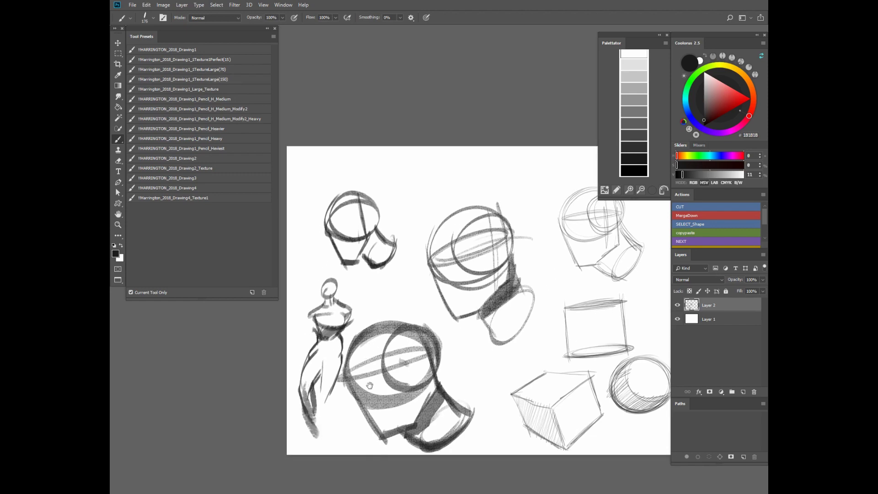
drag(369, 386, 376, 379)
- Try a very broad stroke across the top of the canvas with the brush enlarged to 400
key(bracketright)
key(bracketright)
drag(479, 248, 367, 377)
key(bracketright)
key(bracketright)
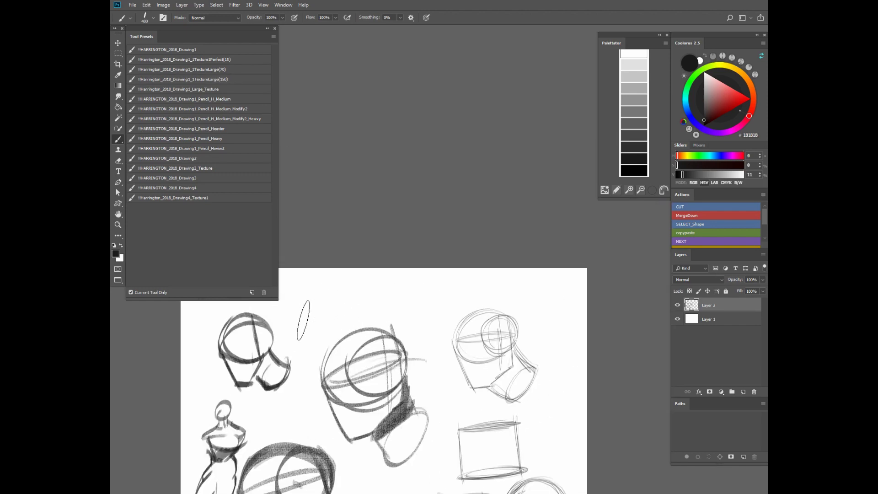
mouse_move(303, 320)
mouse_down()
mouse_move(374, 295)
mouse_move(476, 288)
mouse_up()
key(ctrl+z)
- Paint a broad dark textured stroke across the top of the canvas with the brush reduced to 200
key(bracketleft)
key(bracketleft)
drag(314, 320, 496, 274)
key(ctrl+z)
key(bracketleft)
drag(301, 322, 452, 279)
key(ctrl+z)
mouse_move(313, 322)
mouse_down()
mouse_move(479, 282)
mouse_move(397, 289)
mouse_move(457, 283)
mouse_up()
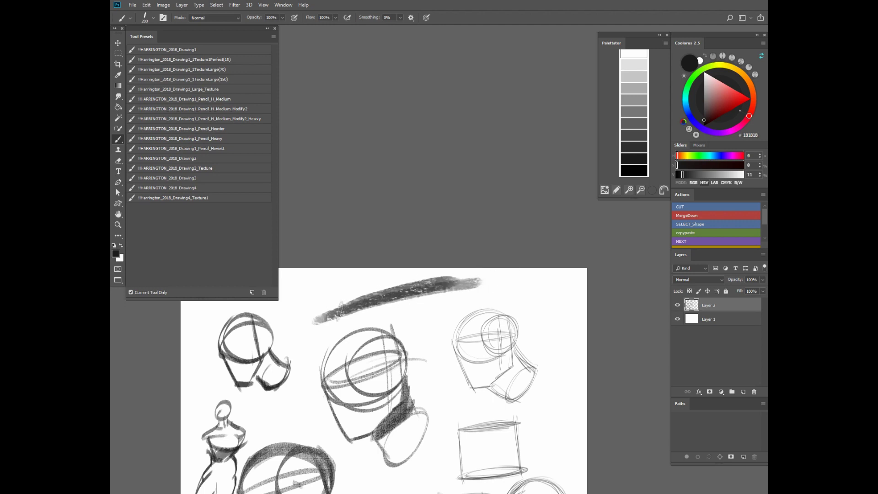
- Sketch a small rough-textured head with jaw, neck and shoulders in the canvas's upper right corner, using a smaller brush size
mouse_move(339, 311)
mouse_down()
mouse_move(479, 282)
mouse_move(462, 200)
mouse_up()
mouse_move(458, 305)
mouse_down()
mouse_move(463, 247)
mouse_move(494, 260)
mouse_move(413, 355)
mouse_up()
key(bracketleft)
key(bracketleft)
drag(485, 319, 432, 346)
mouse_move(437, 301)
mouse_down()
mouse_move(458, 364)
mouse_move(436, 378)
mouse_move(460, 357)
mouse_up()
mouse_move(474, 332)
mouse_down()
mouse_move(467, 287)
mouse_move(457, 315)
mouse_move(464, 320)
mouse_up()
drag(421, 317, 423, 349)
drag(483, 402, 568, 363)
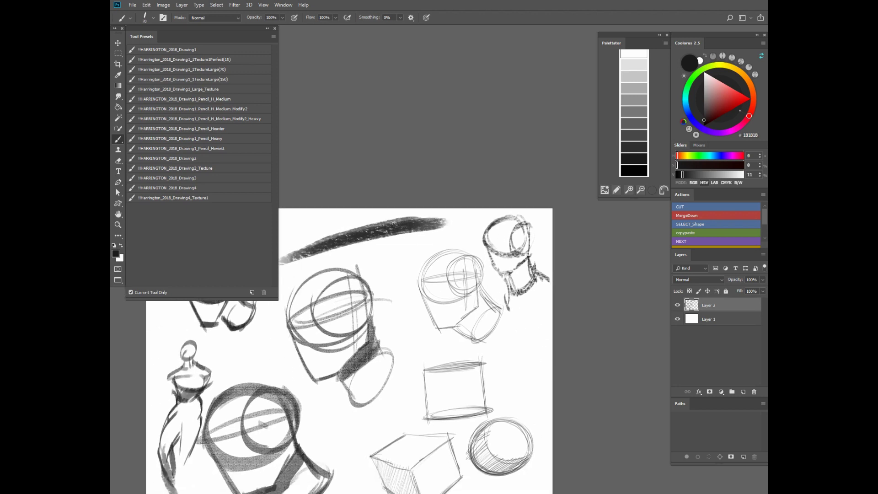
- Sketch a small round head with a short jaw line beside the small upper-left head using the enlarged Drawing1_Large_Texture preset
drag(344, 266, 442, 346)
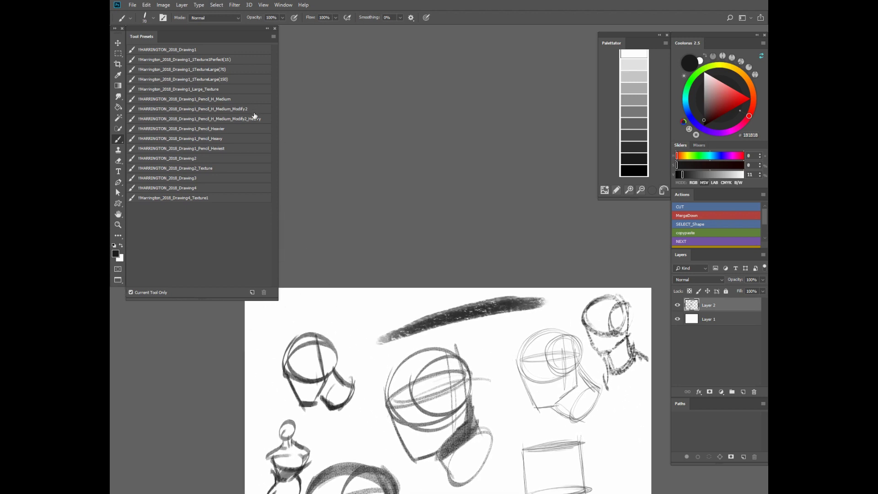
click(239, 90)
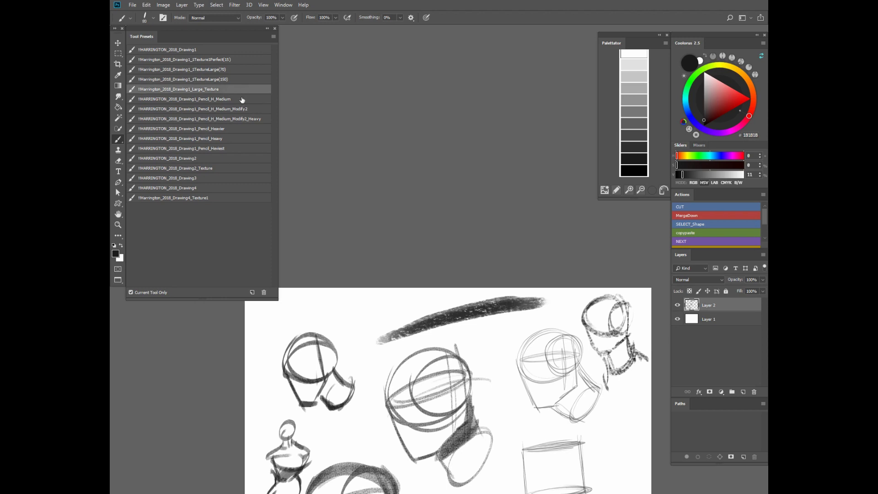
key(bracketright)
key(bracketright)
key(bracketright)
drag(322, 325, 429, 295)
drag(336, 347, 453, 301)
key(ctrl+z)
drag(436, 382, 419, 351)
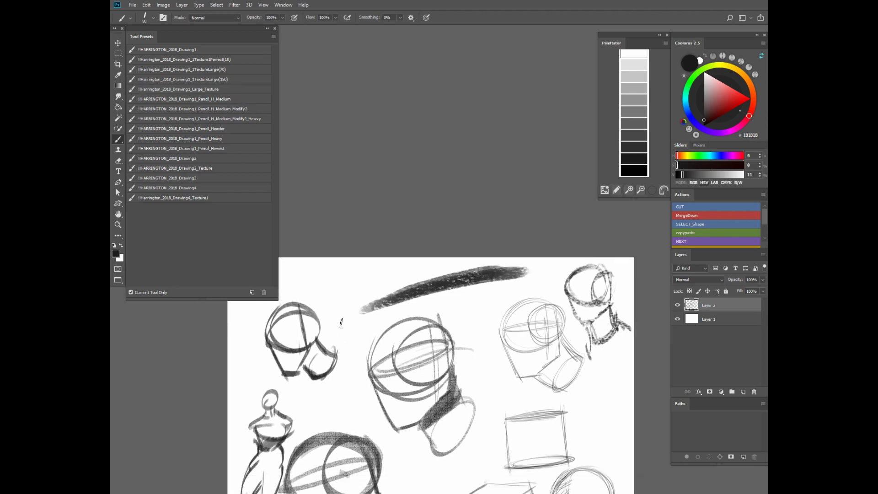
mouse_move(340, 322)
mouse_down()
mouse_move(345, 368)
mouse_move(349, 360)
mouse_up()
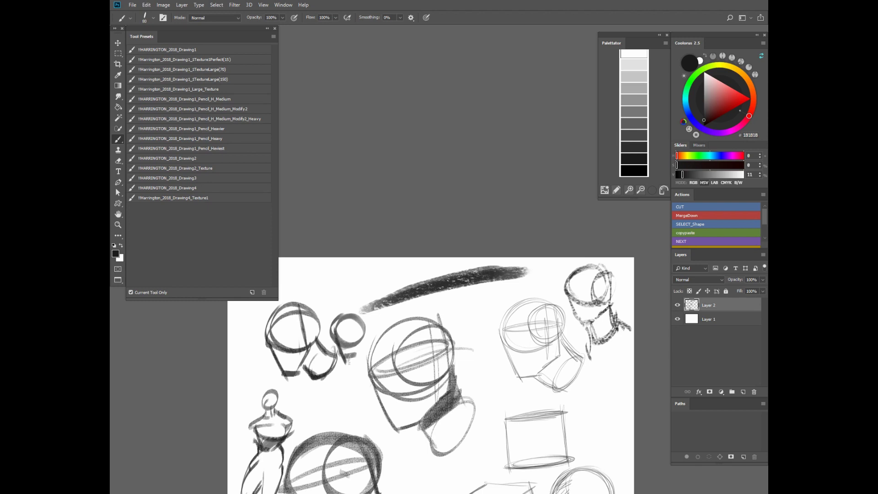
- Draw a thick flat ellipse between the large lower head and the cube, undoing the unwanted strokes
drag(497, 370, 500, 332)
mouse_move(429, 405)
mouse_down()
mouse_move(453, 400)
mouse_move(384, 409)
mouse_move(462, 397)
mouse_move(384, 410)
mouse_move(463, 388)
mouse_move(379, 411)
mouse_up()
scroll(432, 264, down, 2)
key(ctrl+alt+z)
key(ctrl+alt+z)
key(ctrl+alt+z)
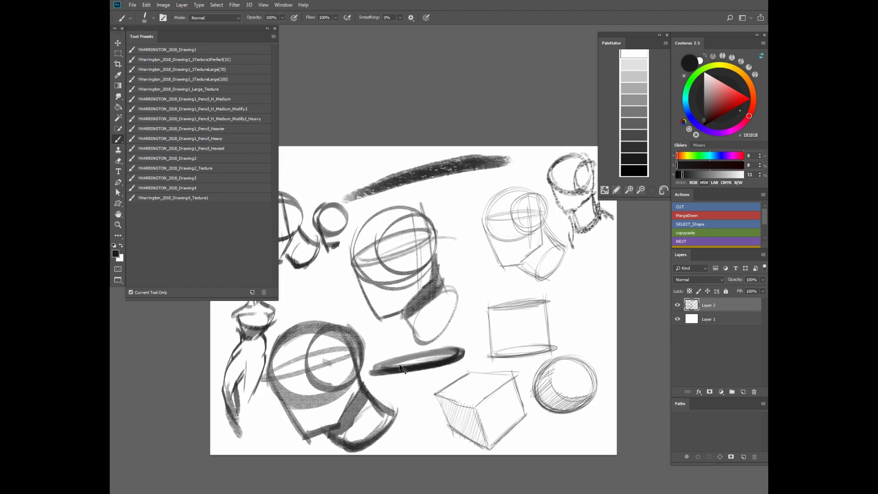
- Rework the shading inside the flat ellipse and add a short side line below its left end
drag(384, 367, 459, 354)
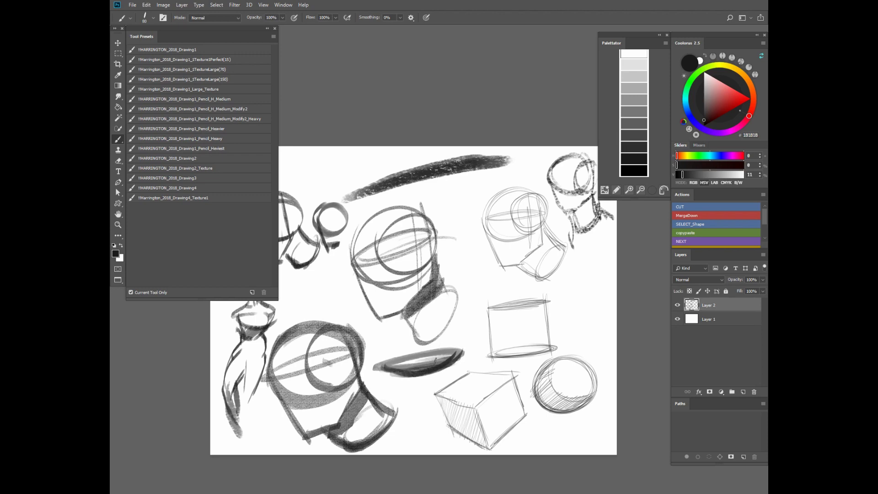
key(ctrl+alt+z)
key(ctrl+alt+z)
mouse_move(392, 368)
mouse_down()
mouse_move(462, 354)
mouse_move(409, 372)
mouse_up()
drag(419, 354, 421, 335)
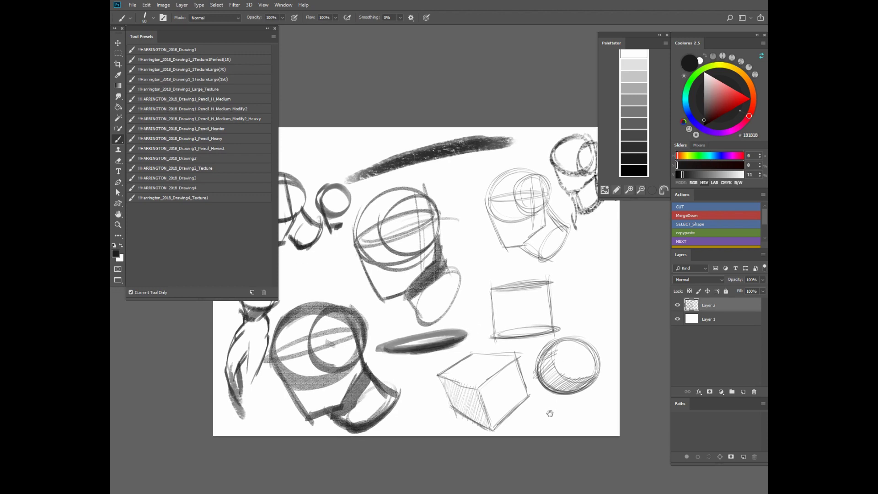
drag(550, 413, 539, 448)
drag(381, 378, 384, 410)
drag(521, 367, 520, 425)
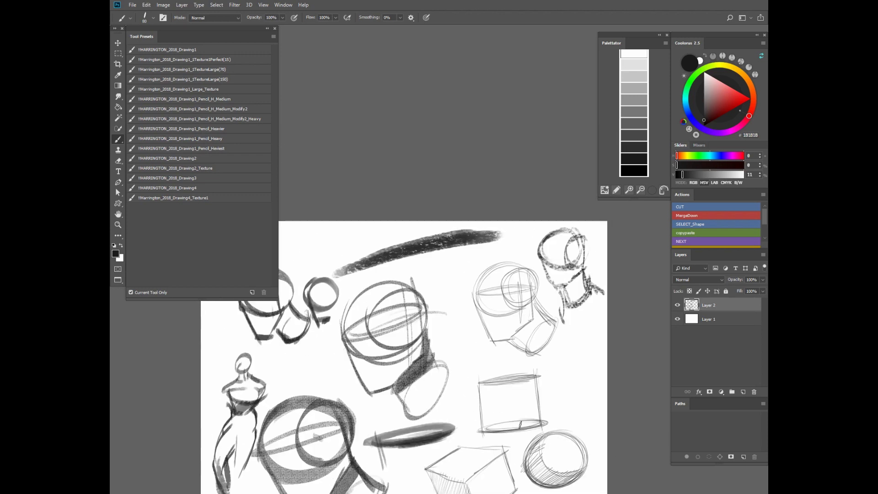
- Compare the Pencil_H_Medium and Pencil_H_Medium_Modify2 presets, choose Drawing1_Pencil_H_Medium and enlarge the brush
click(239, 98)
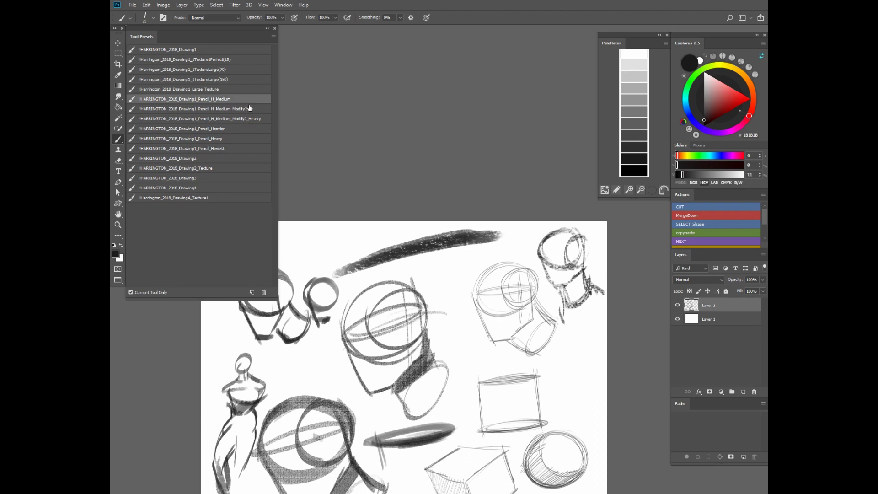
click(253, 109)
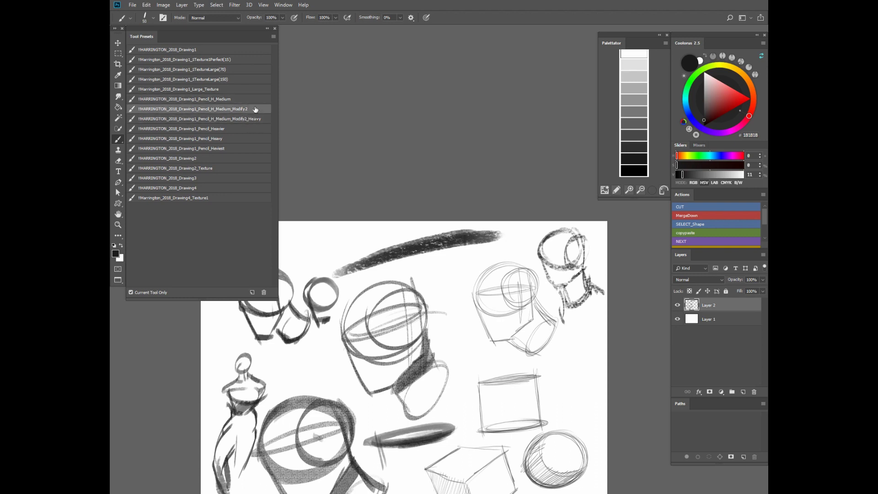
click(252, 101)
drag(413, 284, 418, 321)
key(bracketright)
key(bracketright)
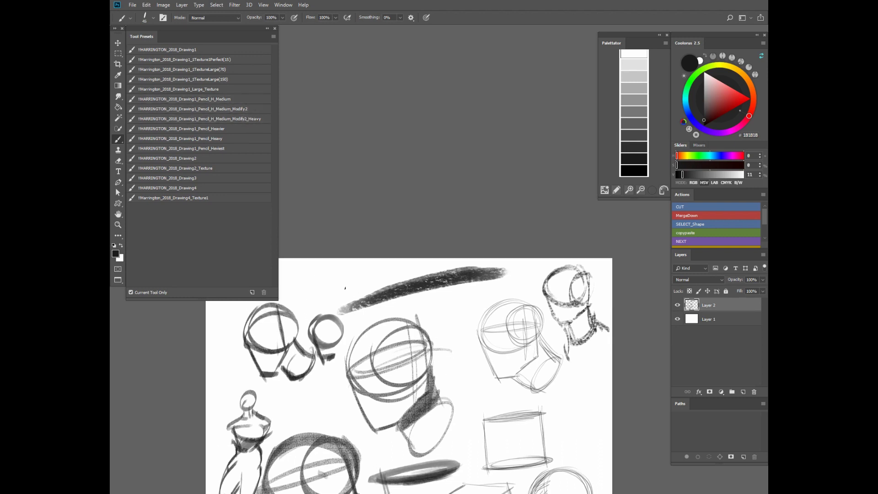
- Sketch and shade a small flat box form above the small heads, undoing the unwanted strokes
mouse_move(342, 278)
mouse_down()
mouse_move(344, 292)
mouse_move(347, 280)
mouse_up()
drag(468, 289, 539, 320)
key(ctrl+z)
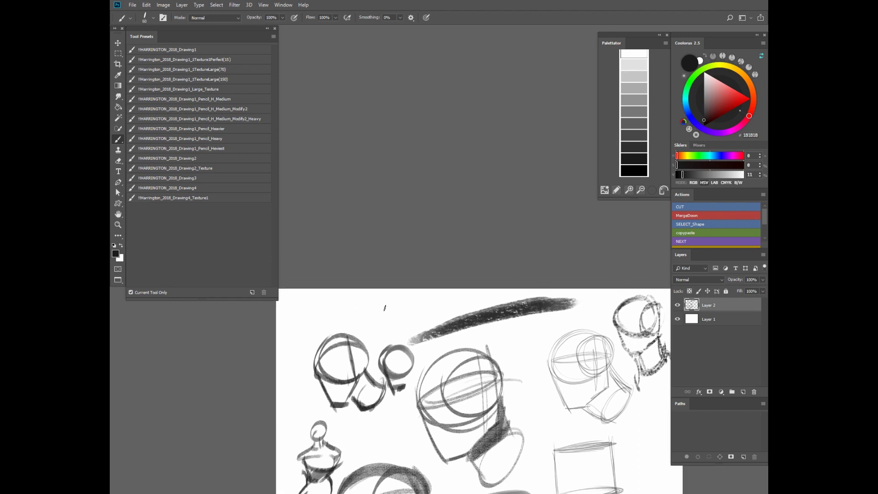
mouse_move(366, 313)
mouse_down()
mouse_move(426, 297)
mouse_move(368, 313)
mouse_move(369, 326)
mouse_move(431, 312)
mouse_move(422, 320)
mouse_move(395, 327)
mouse_move(431, 312)
mouse_up()
key(ctrl+z)
mouse_move(432, 316)
mouse_down()
mouse_move(379, 329)
mouse_move(428, 317)
mouse_move(408, 303)
mouse_move(367, 310)
mouse_move(374, 329)
mouse_move(388, 311)
mouse_move(396, 323)
mouse_move(378, 310)
mouse_move(384, 306)
mouse_move(380, 324)
mouse_move(395, 326)
mouse_move(433, 300)
mouse_move(440, 271)
mouse_move(399, 279)
mouse_move(416, 270)
mouse_move(398, 293)
mouse_move(396, 278)
mouse_move(422, 276)
mouse_move(404, 292)
mouse_up()
key(ctrl+z)
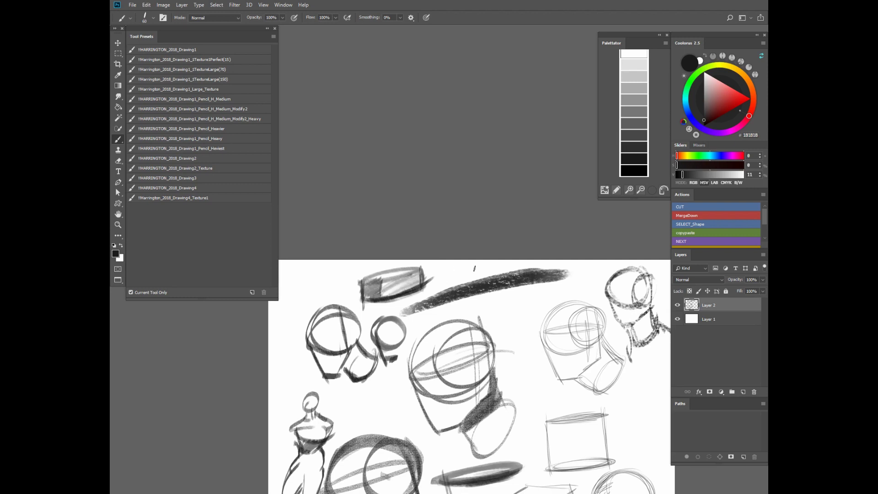
- Sketch a short flat cylinder beneath the right end of the broad stroke and hatch its side
mouse_move(548, 316)
mouse_down()
mouse_move(518, 260)
mouse_move(447, 315)
mouse_up()
mouse_move(384, 310)
mouse_down()
mouse_move(448, 299)
mouse_move(402, 300)
mouse_move(388, 311)
mouse_move(389, 321)
mouse_move(445, 314)
mouse_move(415, 322)
mouse_move(393, 319)
mouse_move(444, 304)
mouse_up()
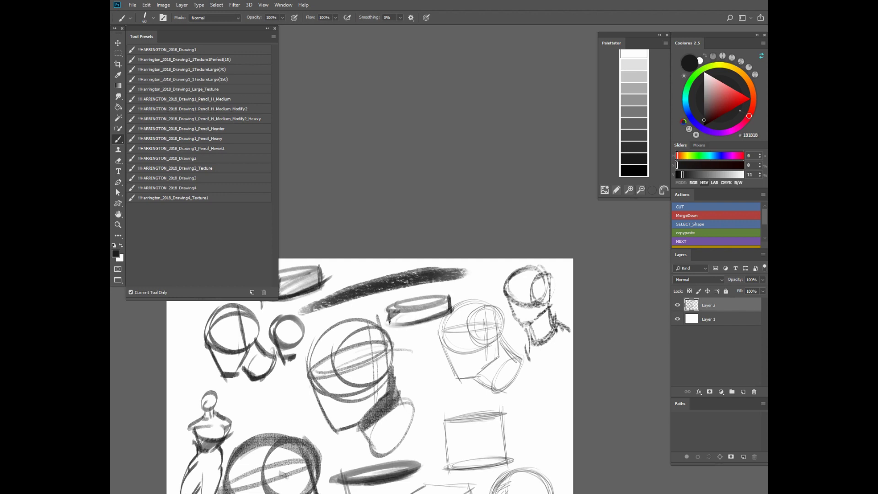
mouse_move(388, 319)
mouse_down()
mouse_move(421, 307)
mouse_move(414, 320)
mouse_move(452, 303)
mouse_up()
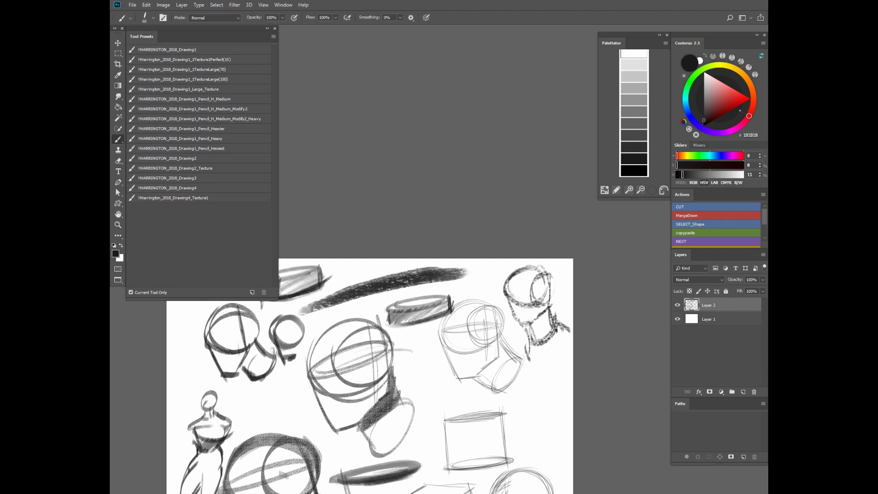
- Draw a dark flat ellipse below the hatched cylinder using the enlarged Drawing1_Pencil_H_Medium_Modify2 preset
mouse_move(488, 336)
mouse_down()
mouse_move(556, 277)
mouse_move(546, 286)
mouse_up()
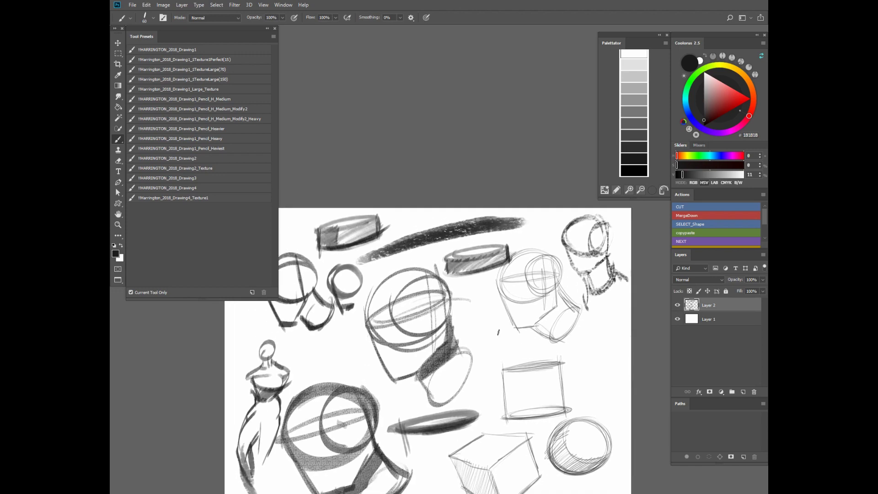
click(243, 102)
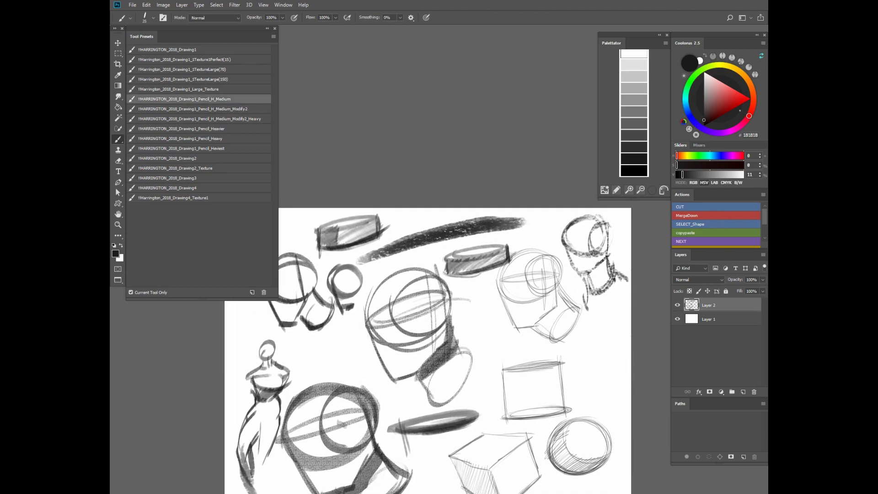
click(250, 112)
drag(499, 334, 460, 350)
key(bracketright)
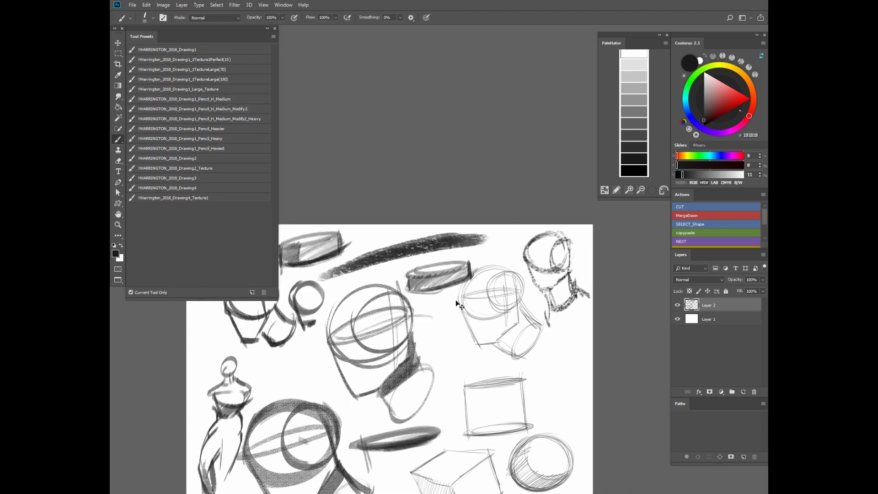
mouse_move(434, 307)
mouse_down()
mouse_move(479, 306)
mouse_move(426, 306)
mouse_move(454, 299)
mouse_move(419, 309)
mouse_move(477, 307)
mouse_up()
key(ctrl+z)
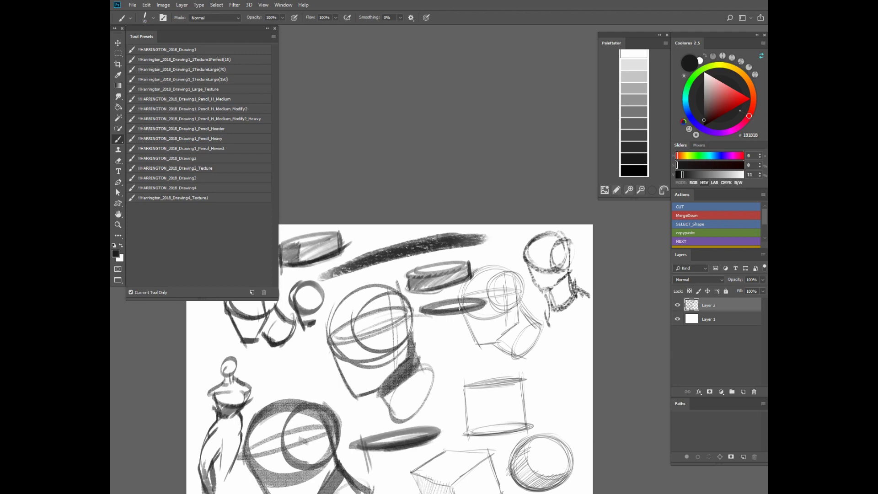
- Add a vertical side line down from the left end of the new dark ellipse
ctrl+click(450, 312)
ctrl+click(450, 312)
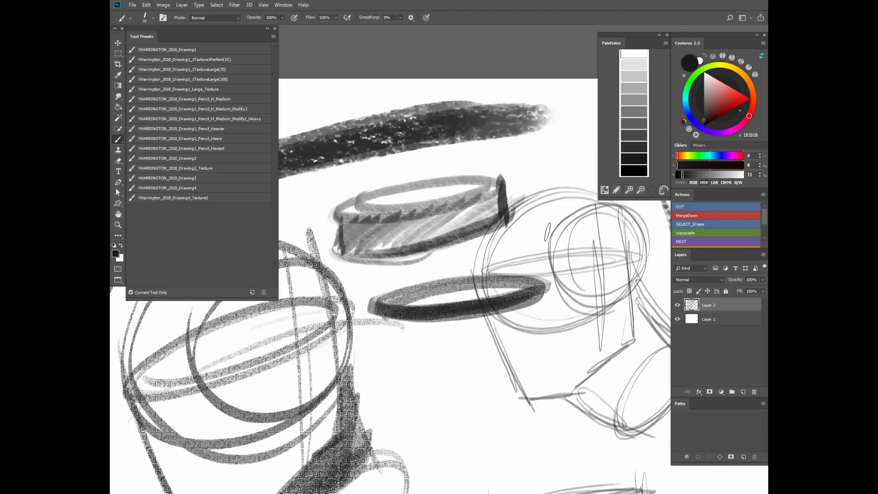
drag(385, 307, 383, 362)
alt+click(470, 361)
alt+click(470, 361)
alt+click(470, 361)
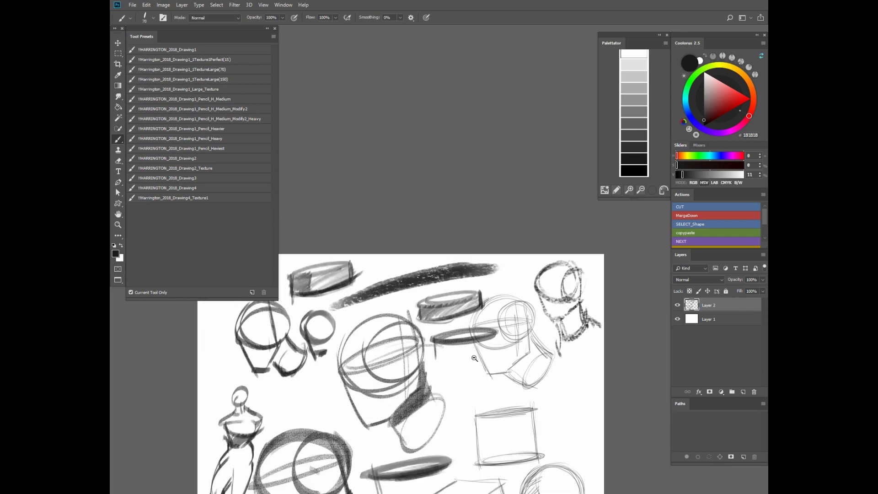
drag(518, 361, 491, 320)
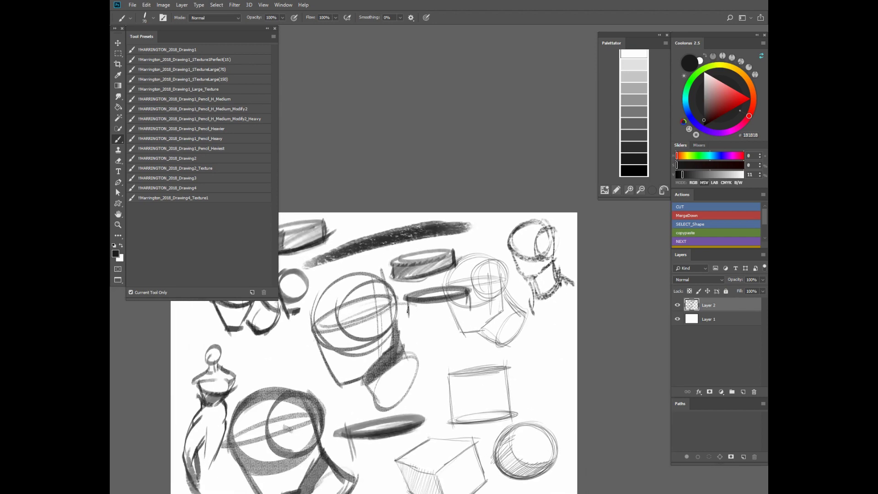
- Draw the curved base that turns the dark ellipse into a short cylinder, undoing and redoing strokes to compare
mouse_move(402, 311)
mouse_down()
mouse_move(435, 300)
mouse_move(465, 311)
mouse_up()
mouse_move(408, 316)
mouse_down()
mouse_move(435, 300)
mouse_move(470, 307)
mouse_up()
drag(404, 313, 470, 308)
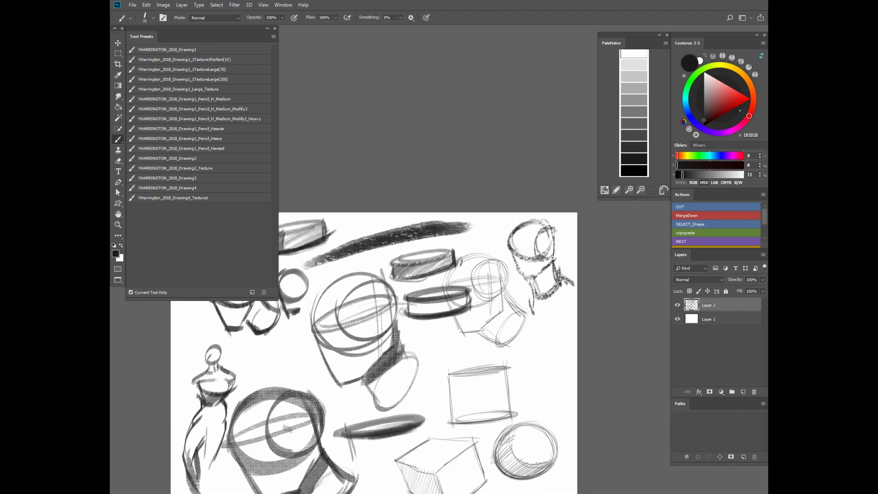
key(ctrl+z)
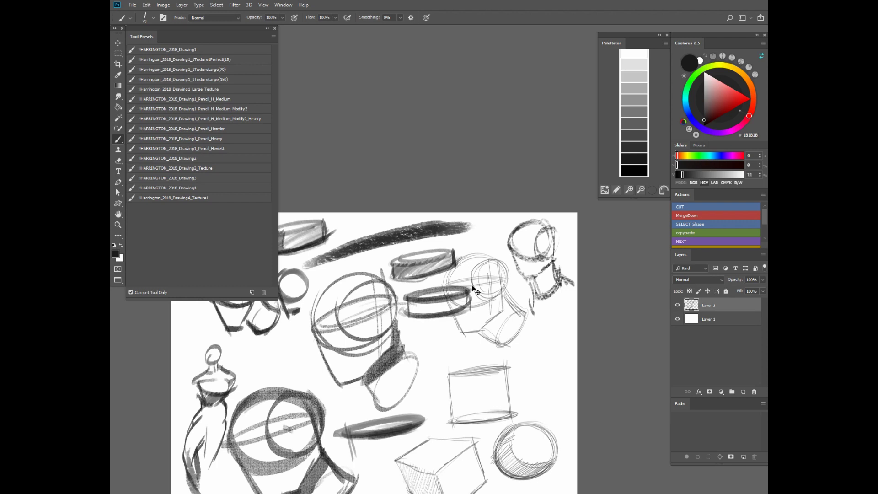
key(ctrl+z)
key(ctrl+shift+z)
key(ctrl+shift+z)
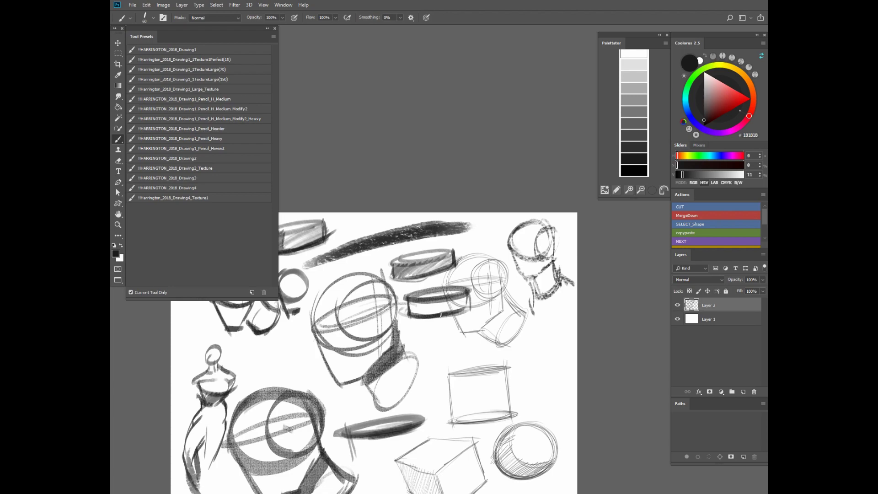
- Draw a small thick double ring below the dark cylinder and a thinner ellipse beside it with a reduced brush size
click(440, 342)
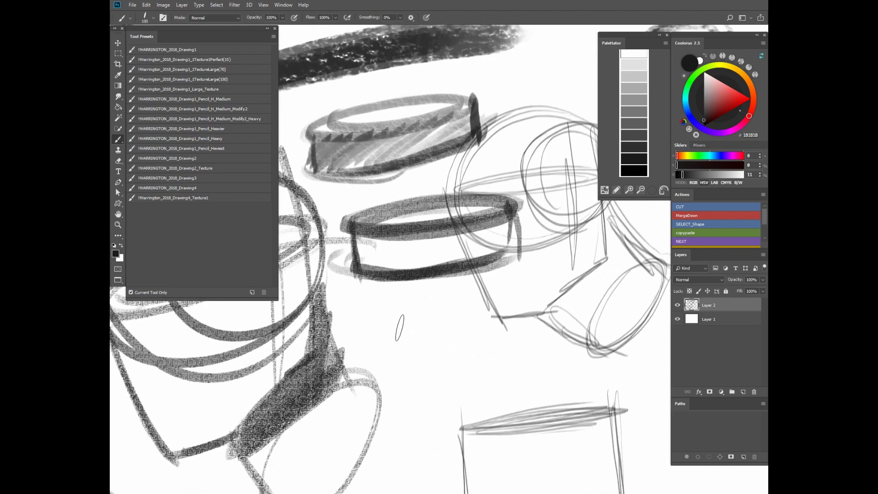
click(405, 334)
mouse_move(368, 326)
mouse_down()
mouse_move(423, 331)
mouse_move(350, 297)
mouse_move(397, 380)
mouse_move(336, 315)
mouse_up()
key(bracketleft)
key(bracketleft)
key(bracketleft)
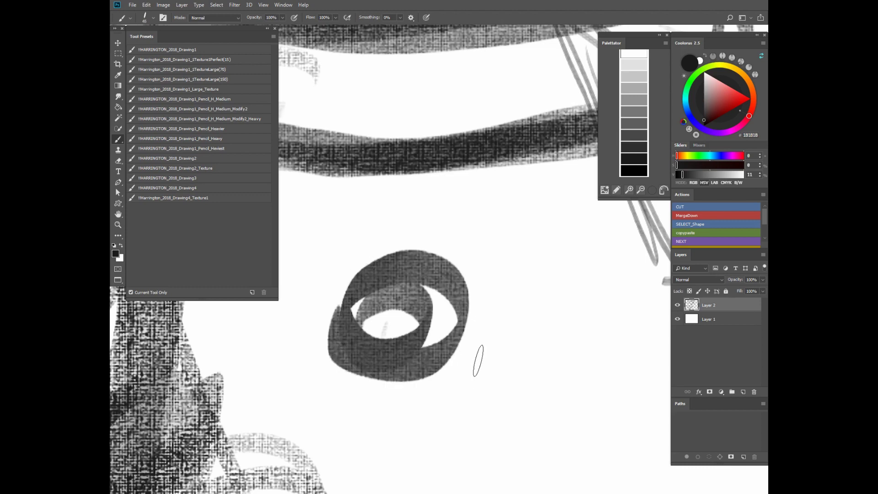
mouse_move(491, 291)
mouse_down()
mouse_move(618, 295)
mouse_move(624, 284)
mouse_move(593, 262)
mouse_move(607, 275)
mouse_move(438, 287)
mouse_up()
scroll(549, 381, down, 4)
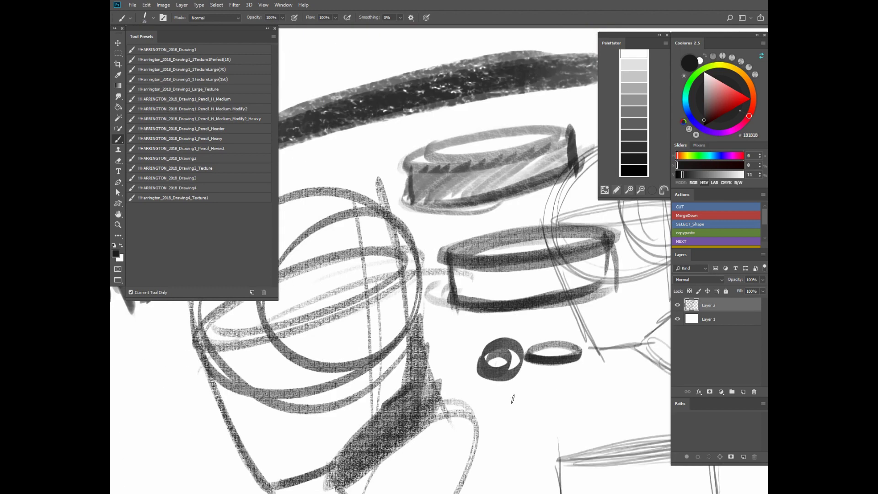
- Try thick tapered strokes with an enlarged brush in the space below the small ring and ellipse
drag(503, 398, 341, 329)
key(bracketright)
key(bracketright)
key(bracketright)
mouse_move(352, 392)
mouse_down()
mouse_move(478, 335)
mouse_move(518, 346)
mouse_move(447, 364)
mouse_up()
mouse_move(410, 383)
mouse_down()
mouse_move(384, 401)
mouse_move(425, 409)
mouse_move(363, 439)
mouse_up()
key(ctrl+z)
key(ctrl+z)
mouse_move(370, 389)
mouse_down()
mouse_move(430, 353)
mouse_move(521, 337)
mouse_move(523, 361)
mouse_move(462, 358)
mouse_move(461, 379)
mouse_up()
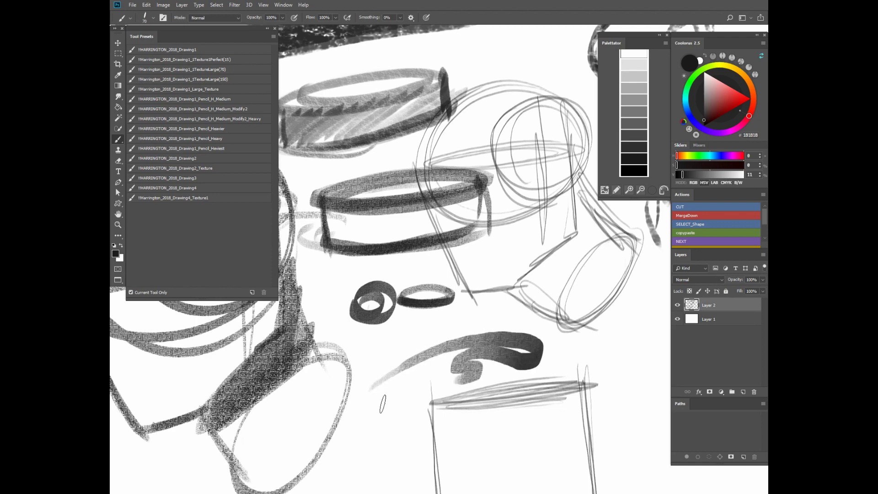
mouse_move(562, 362)
mouse_down()
mouse_move(580, 365)
mouse_move(411, 367)
mouse_move(439, 346)
mouse_move(425, 374)
mouse_move(440, 403)
mouse_move(547, 369)
mouse_up()
key(ctrl+z)
key(ctrl+z)
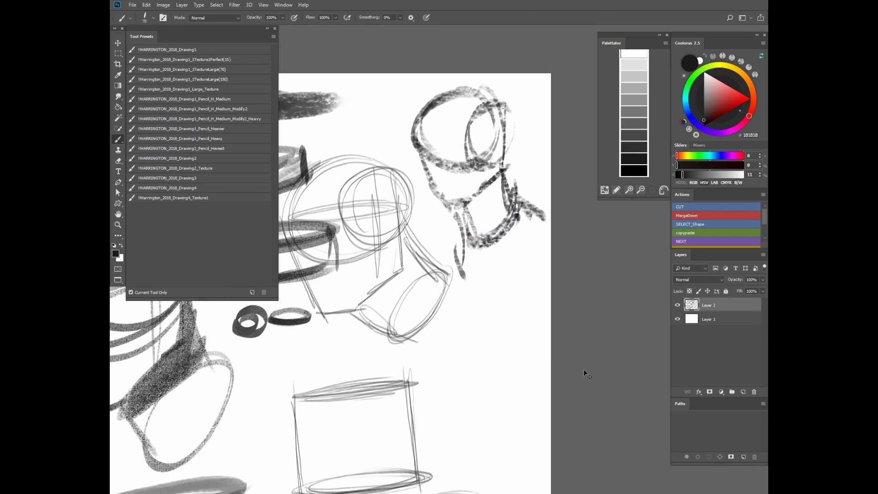
- Try a light curved stroke in the empty area above and right of the tall cylinder sketch
mouse_move(413, 360)
mouse_down()
mouse_move(537, 327)
mouse_move(524, 315)
mouse_up()
key(ctrl+z)
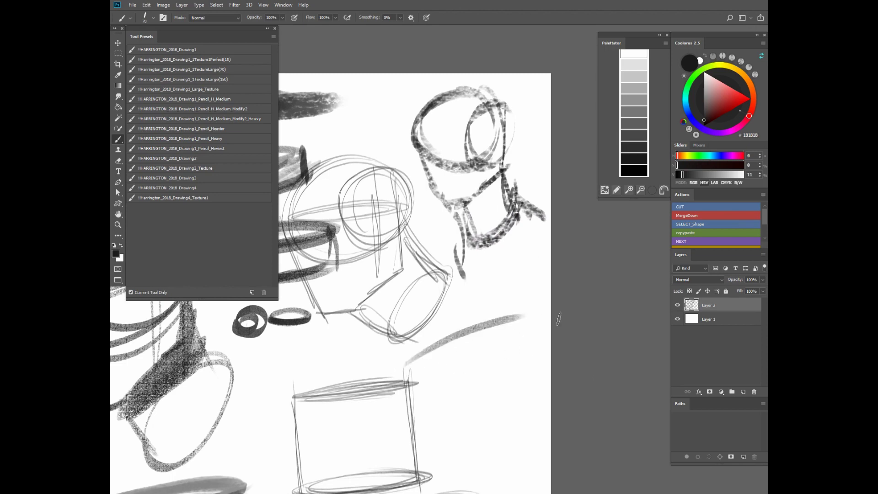
alt+click(487, 357)
alt+click(488, 358)
drag(485, 382, 501, 372)
key(ctrl+z)
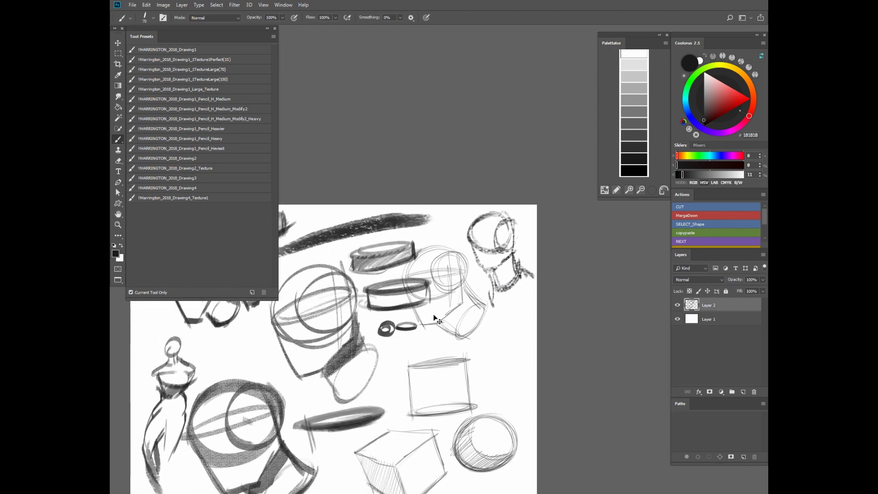
- Draw a thick tilted ellipse below the light head sketch using the Drawing1_Pencil_H_Medium_Modify2_Heavy preset with an enlarged brush
click(255, 119)
drag(465, 390, 435, 420)
ctrl+click(431, 372)
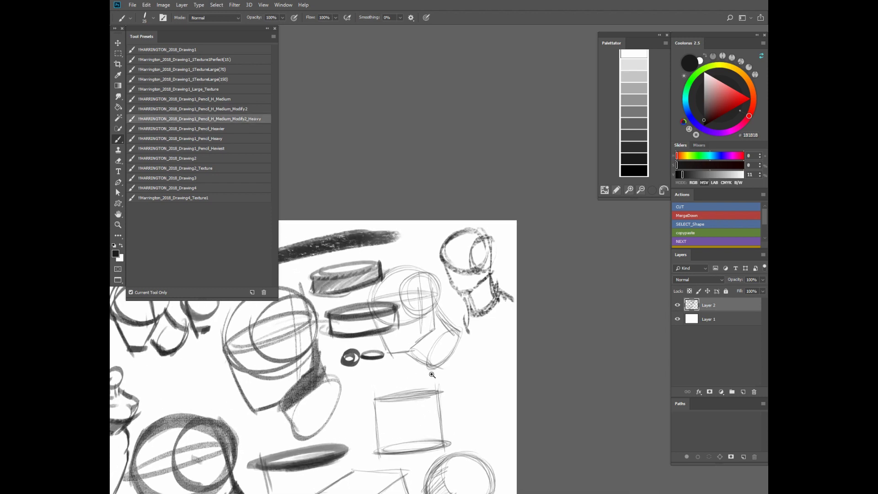
drag(401, 384, 343, 348)
mouse_move(430, 323)
mouse_down()
mouse_move(347, 361)
mouse_move(408, 334)
mouse_move(381, 344)
mouse_up()
key(bracketright)
ctrl+click(381, 344)
mouse_move(334, 361)
mouse_down()
mouse_move(375, 339)
mouse_move(368, 350)
mouse_move(437, 322)
mouse_move(335, 357)
mouse_move(420, 333)
mouse_move(396, 334)
mouse_move(396, 352)
mouse_move(336, 355)
mouse_move(401, 353)
mouse_move(440, 354)
mouse_up()
key(ctrl+z)
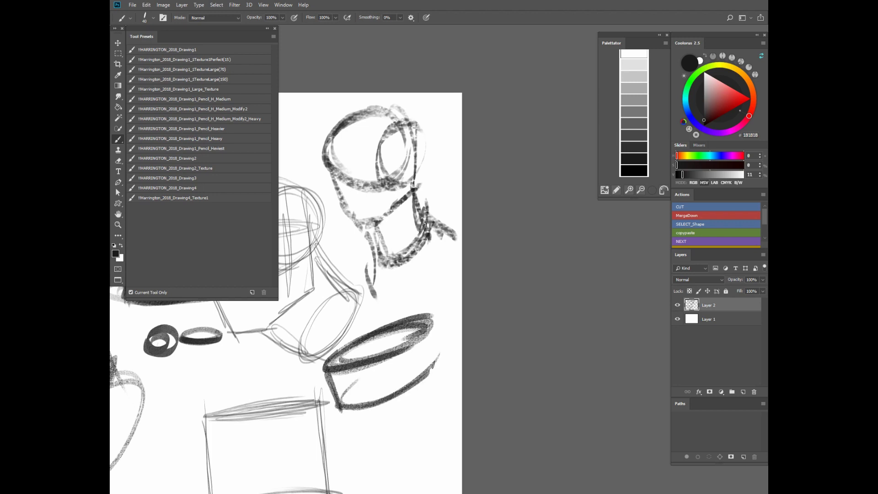
- Complete the short cylinder under the tilted ellipse with a curved base, a right side edge and a vertical dividing line
drag(344, 398, 354, 386)
drag(341, 406, 442, 359)
drag(432, 313, 442, 365)
drag(374, 349, 377, 405)
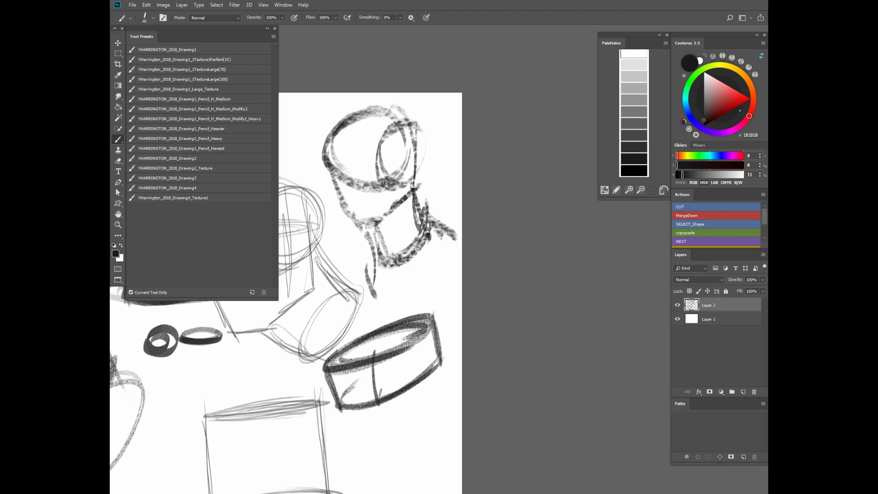
- Shade the tilted cylinder's side wall, dense left of the dividing line and with looser diagonal hatching on the right
mouse_move(329, 380)
mouse_down()
mouse_move(344, 371)
mouse_move(335, 391)
mouse_move(368, 364)
mouse_move(342, 400)
mouse_move(372, 372)
mouse_up()
mouse_move(353, 402)
mouse_down()
mouse_move(376, 375)
mouse_move(377, 388)
mouse_move(382, 359)
mouse_move(393, 352)
mouse_up()
mouse_move(381, 388)
mouse_down()
mouse_move(405, 354)
mouse_move(414, 370)
mouse_move(432, 332)
mouse_up()
drag(413, 367, 437, 351)
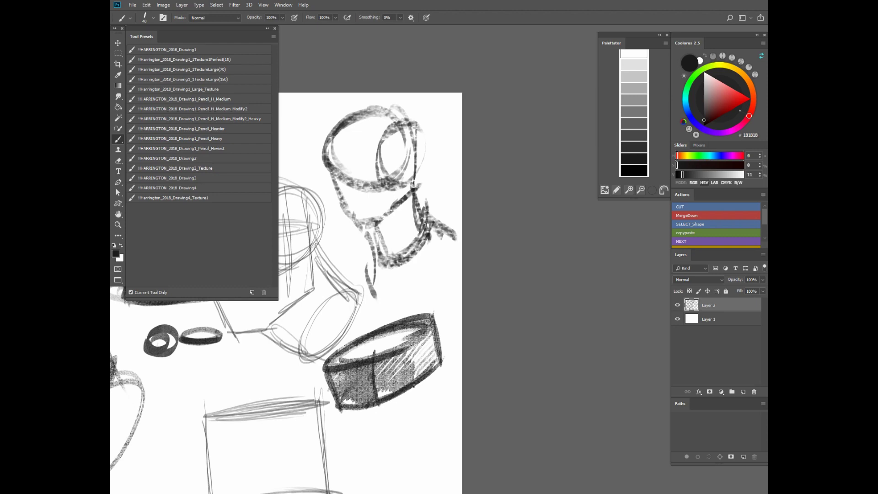
- Sketch a small box in perspective directly below the shaded tilted cylinder
alt+click(480, 411)
alt+click(481, 410)
alt+click(493, 408)
drag(498, 413, 484, 346)
mouse_move(431, 356)
mouse_down()
mouse_move(425, 379)
mouse_move(401, 381)
mouse_move(380, 361)
mouse_move(357, 367)
mouse_move(376, 371)
mouse_up()
ctrl+click(427, 383)
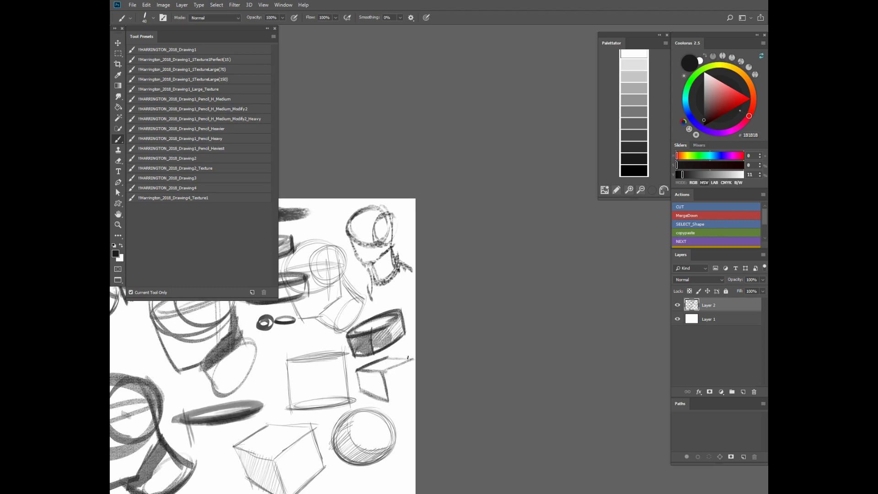
mouse_move(390, 401)
mouse_down()
mouse_move(413, 381)
mouse_move(389, 401)
mouse_move(412, 383)
mouse_move(391, 391)
mouse_up()
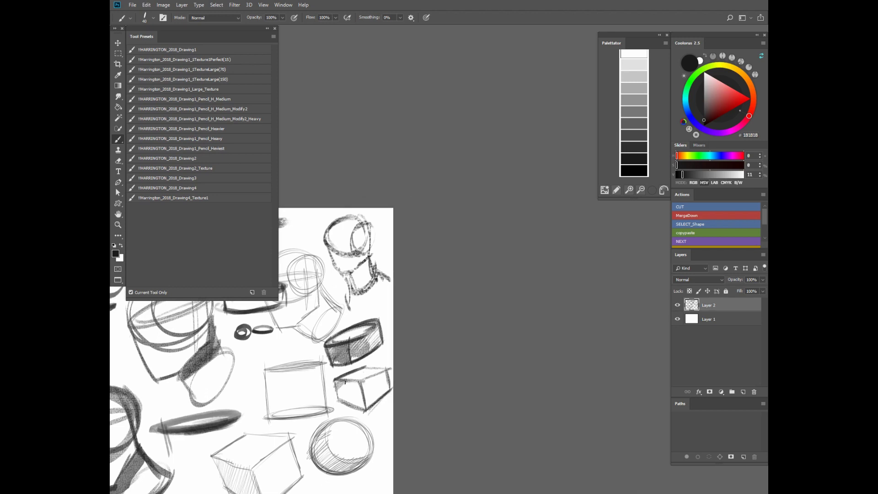
- Hatch the small box with a dark left face and light diagonal strokes on its right face
drag(337, 395, 350, 393)
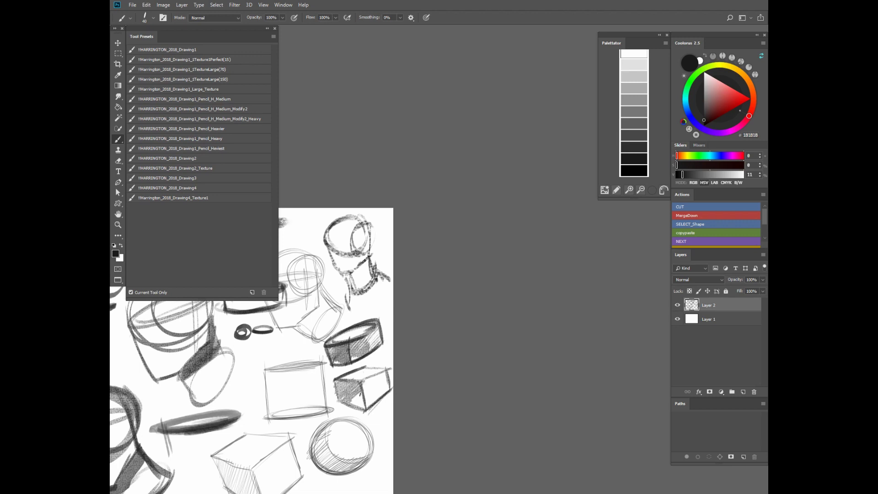
drag(405, 372, 358, 388)
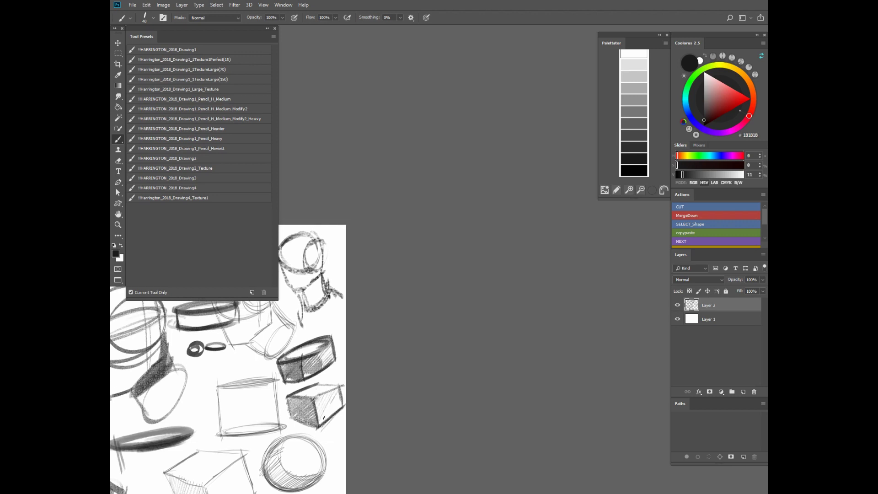
drag(367, 389, 396, 351)
ctrl+click(337, 353)
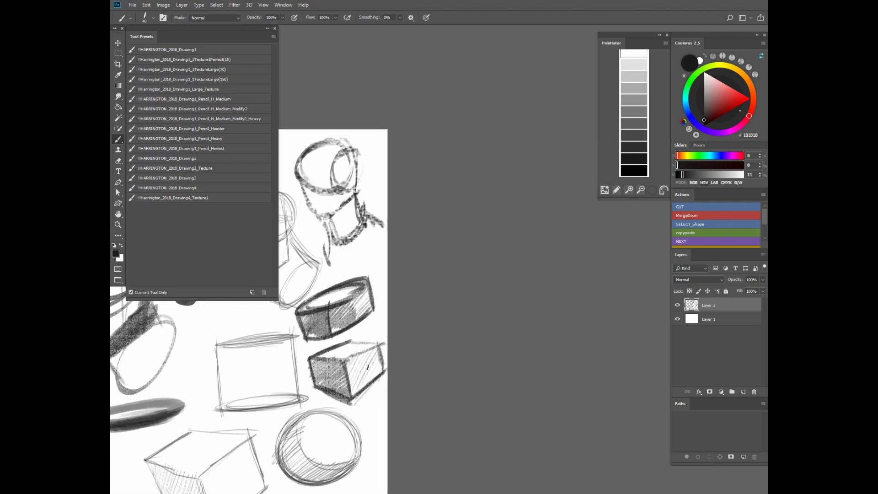
mouse_move(318, 387)
mouse_down()
mouse_move(355, 405)
mouse_move(379, 375)
mouse_move(378, 344)
mouse_up()
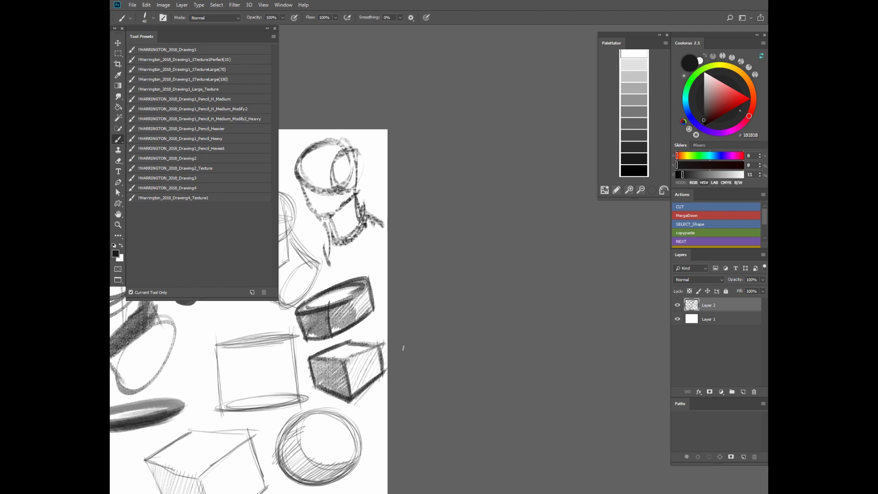
- Draw a small hatched short cylinder below the little ring and ellipse, undoing a stray stroke
drag(439, 389, 482, 362)
alt+click(401, 381)
mouse_move(387, 371)
mouse_down()
mouse_move(422, 392)
mouse_move(426, 380)
mouse_move(402, 381)
mouse_move(385, 415)
mouse_up()
drag(330, 367, 420, 400)
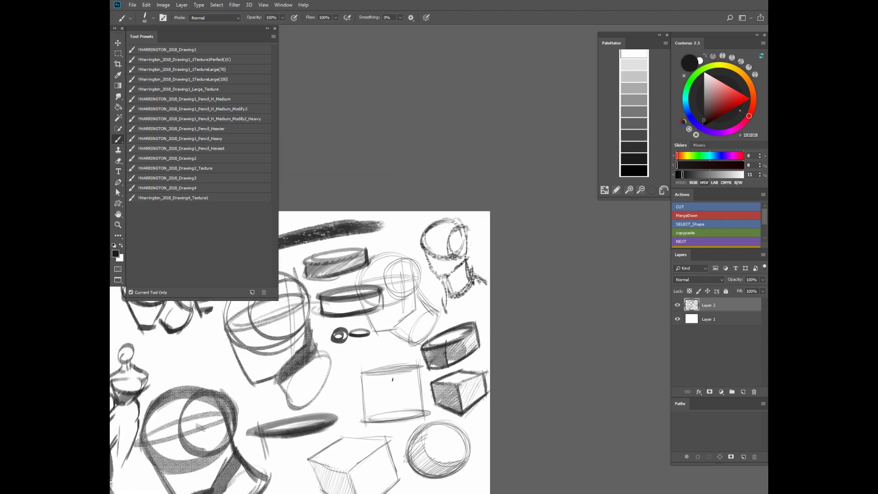
mouse_move(348, 349)
mouse_down()
mouse_move(366, 341)
mouse_move(339, 354)
mouse_move(377, 349)
mouse_up()
key(ctrl+z)
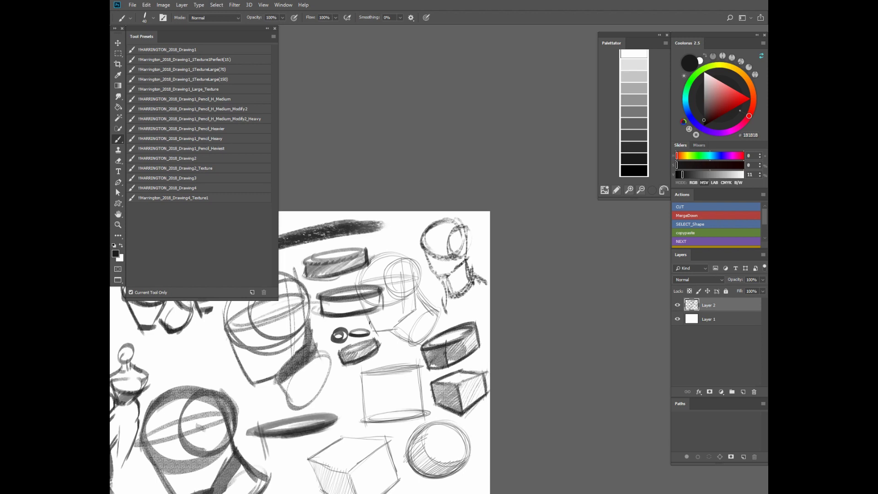
- Paint broad test strokes between the figure and the large head using the Drawing1_Pencil_Heavier preset at size 125, undoing the first attempts
click(235, 130)
drag(406, 373, 481, 372)
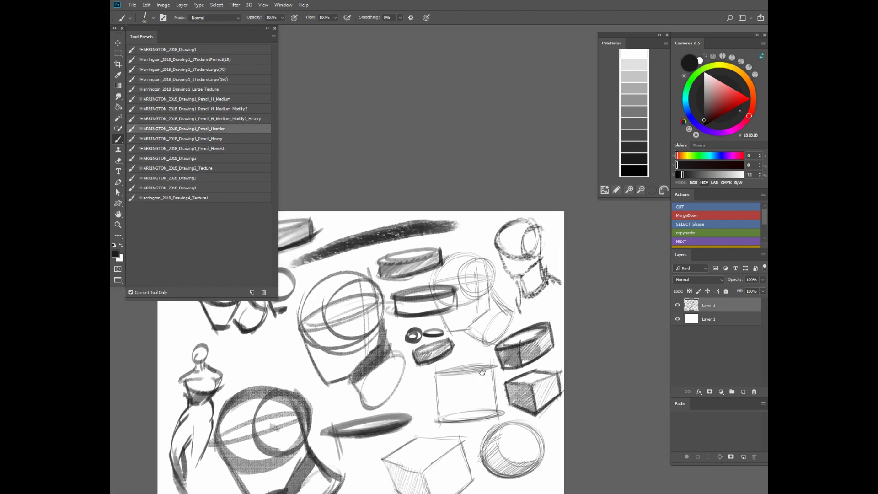
drag(321, 338, 419, 344)
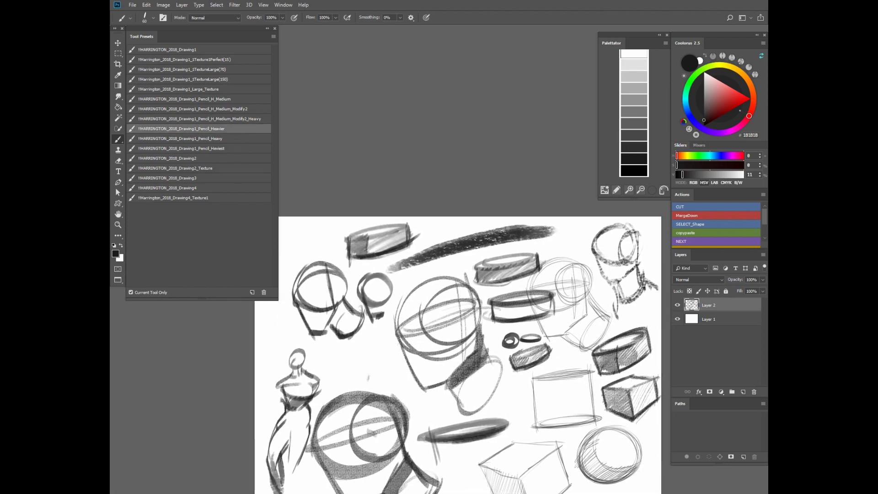
key(bracketright)
key(bracketright)
key(bracketright)
mouse_move(325, 363)
mouse_down()
mouse_move(362, 348)
mouse_move(423, 385)
mouse_up()
key(ctrl+z)
mouse_move(321, 359)
mouse_down()
mouse_move(376, 344)
mouse_move(338, 375)
mouse_move(406, 375)
mouse_move(419, 388)
mouse_up()
key(ctrl+z)
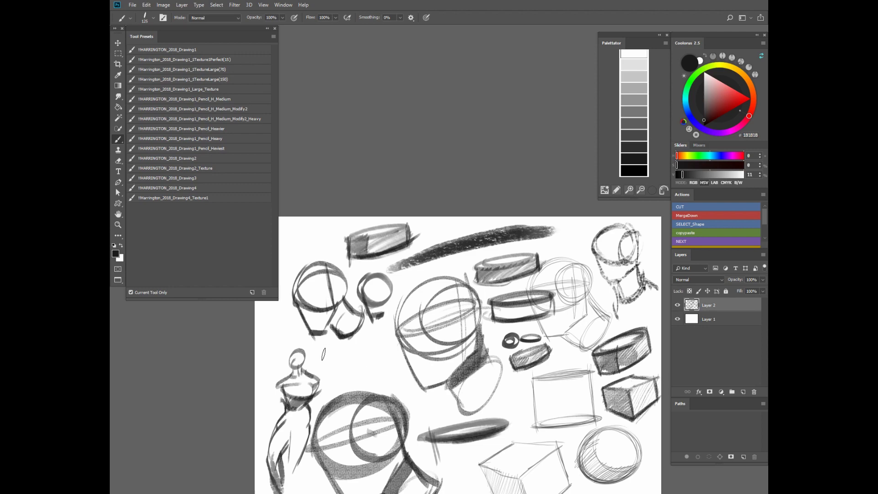
drag(335, 348, 369, 340)
key(ctrl+z)
mouse_move(322, 357)
mouse_down()
mouse_move(384, 337)
mouse_move(330, 373)
mouse_move(407, 365)
mouse_up()
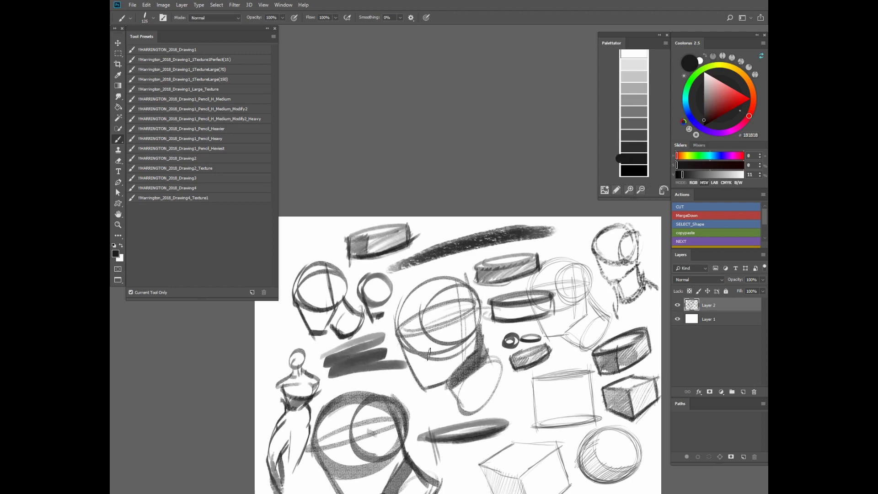
- Add smaller test strokes below the broad ones using the Drawing1_Pencil_Heavy preset with an enlarged brush
click(216, 140)
key(ctrl+z)
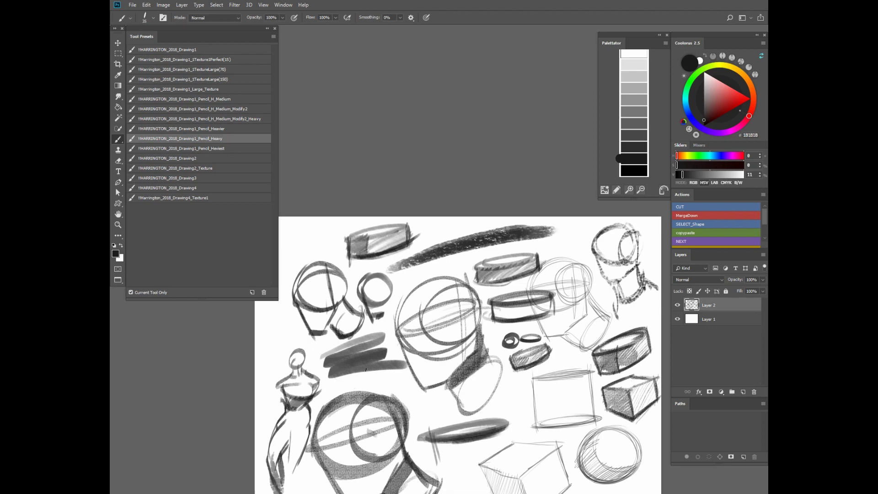
key(bracketright)
mouse_move(344, 378)
mouse_down()
mouse_move(393, 381)
mouse_move(452, 409)
mouse_up()
- Try the Drawing1_Pencil_Heaviest preset at a reduced size beside the broad test strokes and undo the marks
click(223, 151)
scroll(438, 394, up, 3)
drag(352, 305, 392, 308)
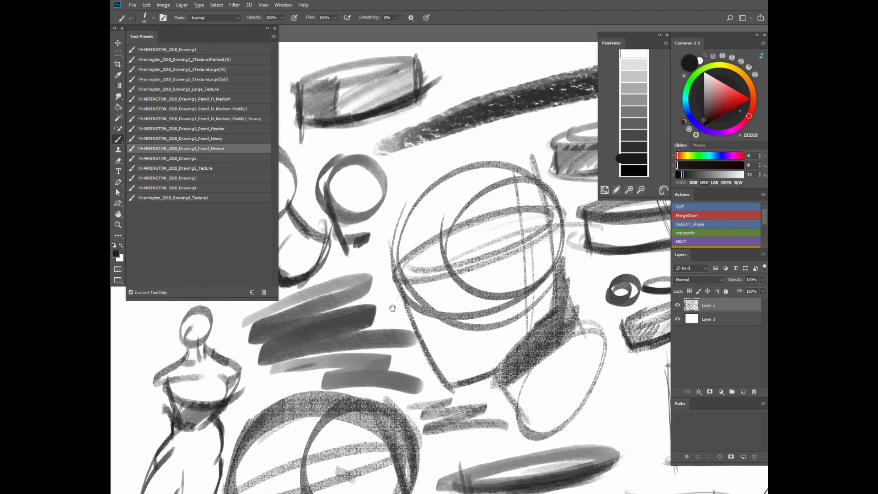
key(bracketleft)
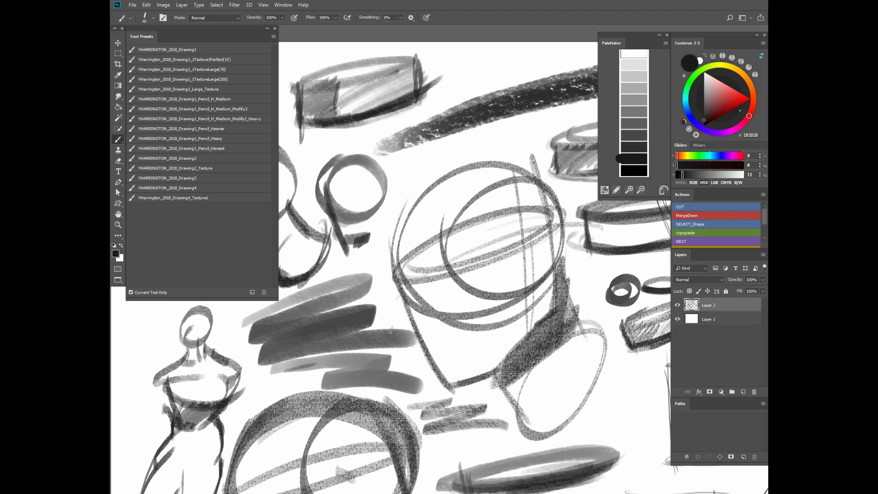
key(ctrl+z)
key(ctrl+z)
scroll(431, 380, down, 2)
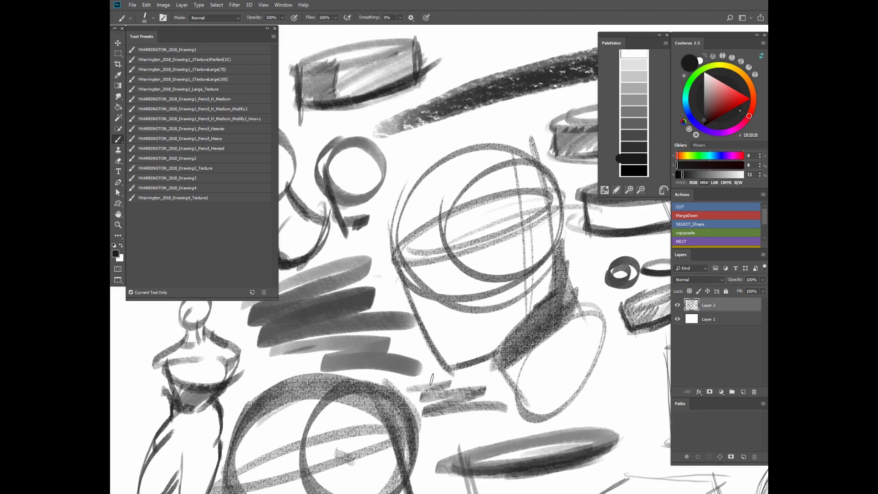
- Add a textured stroke below the small test strokes using the Drawing1_Pencil_Heaviest preset, undoing the surplus marks
click(239, 149)
mouse_move(453, 422)
mouse_down()
mouse_move(505, 424)
mouse_move(426, 431)
mouse_move(524, 416)
mouse_move(429, 434)
mouse_move(539, 426)
mouse_up()
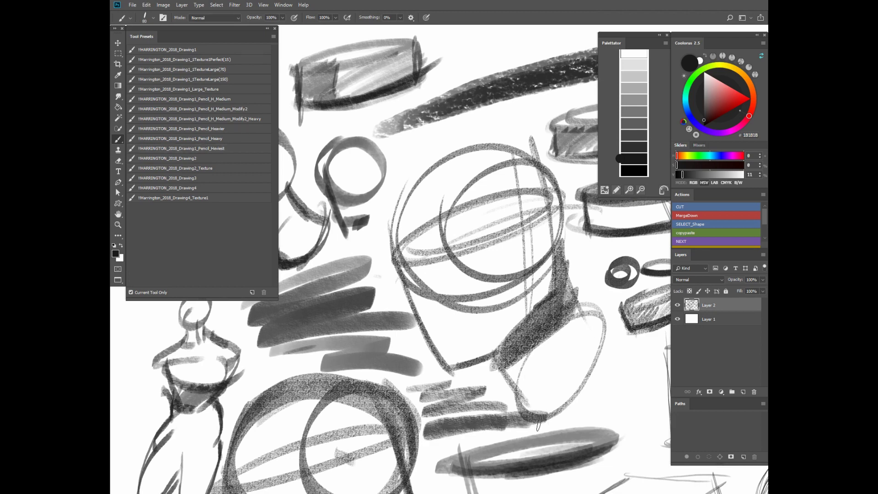
key(ctrl+z)
mouse_move(440, 430)
mouse_down()
mouse_move(512, 422)
mouse_move(416, 452)
mouse_up()
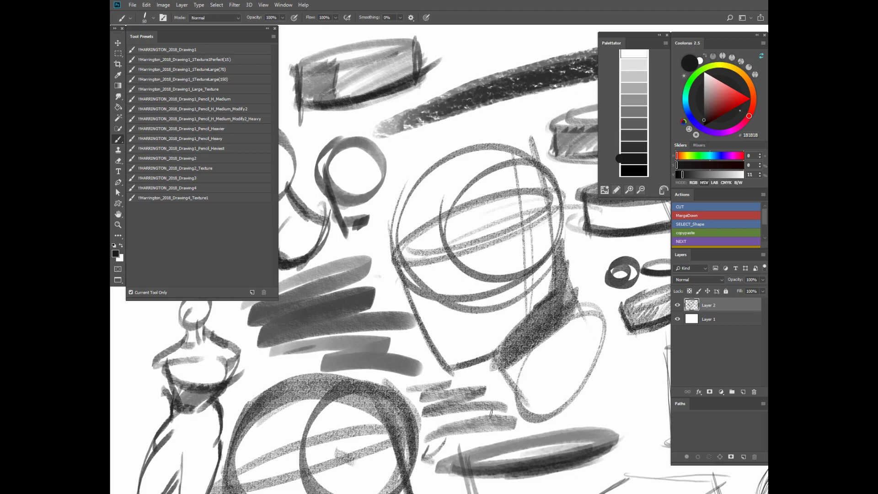
key(ctrl+z)
drag(525, 414, 532, 398)
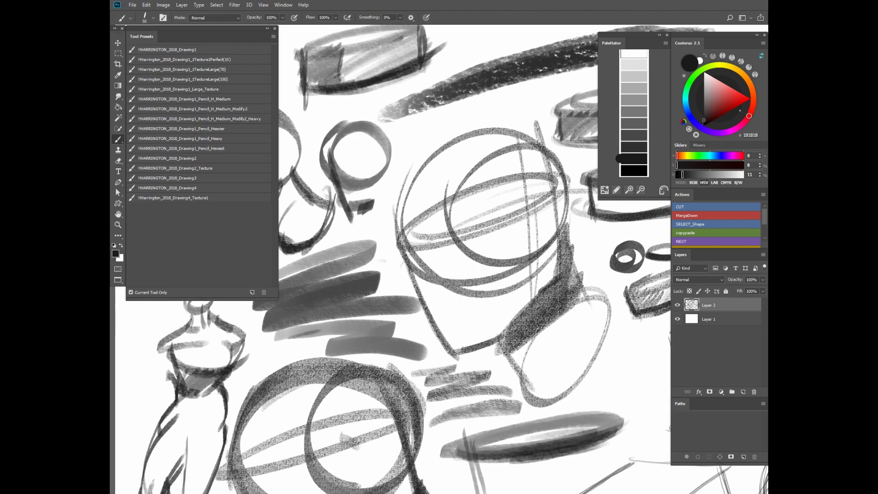
click(235, 142)
click(236, 156)
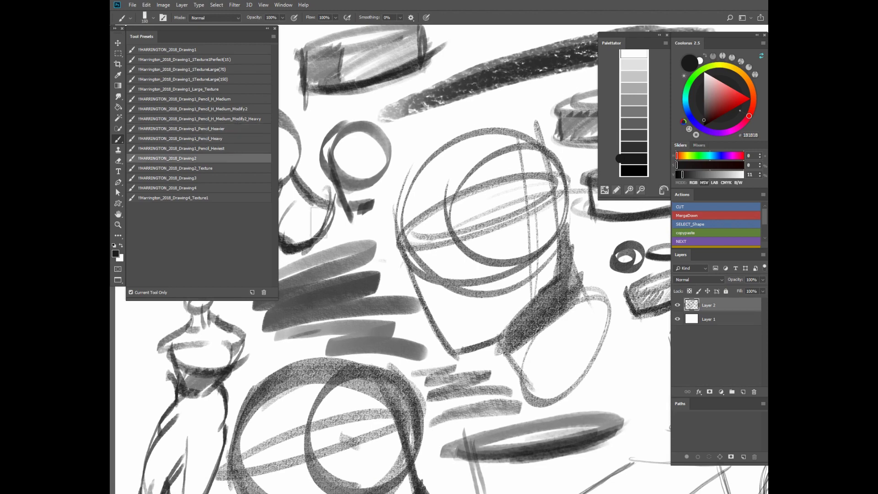
click(242, 142)
click(240, 152)
scroll(406, 347, down, 3)
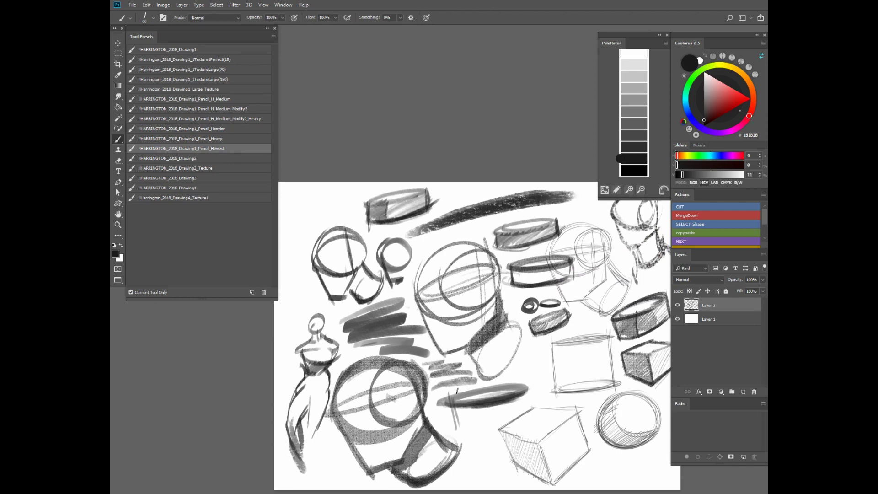
- Trace the large cube's outer edges with thick dark lines using the Drawing2_Texture preset, adjusting the brush size
click(221, 171)
mouse_move(505, 426)
mouse_down()
mouse_move(451, 366)
mouse_move(433, 380)
mouse_move(481, 377)
mouse_move(373, 368)
mouse_move(404, 336)
mouse_up()
key(bracketright)
key(bracketright)
key(ctrl+z)
key(bracketleft)
key(bracketleft)
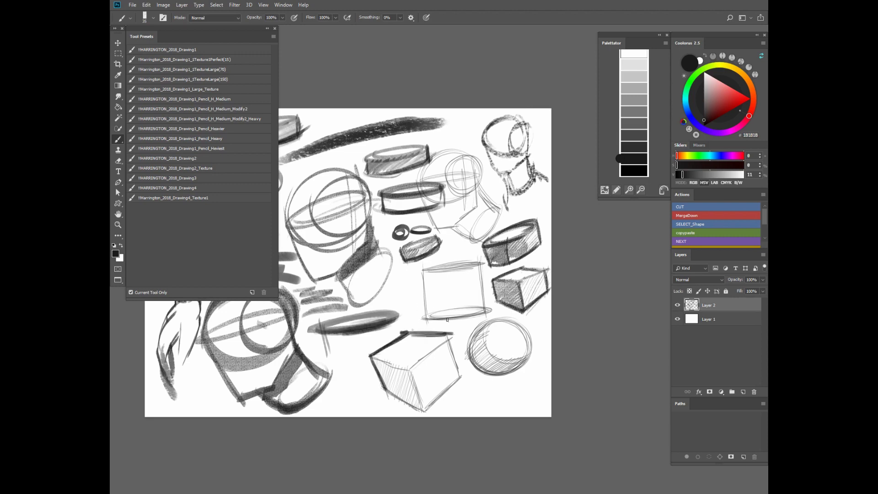
mouse_move(446, 334)
mouse_down()
mouse_move(459, 372)
mouse_move(426, 410)
mouse_move(461, 377)
mouse_move(419, 414)
mouse_up()
drag(386, 391, 425, 417)
mouse_move(520, 406)
mouse_down()
mouse_move(525, 391)
mouse_move(520, 408)
mouse_up()
- Fill the large cube's left face with a darker tone using the Drawing3 preset, undoing the test strokes beside the cube
click(215, 179)
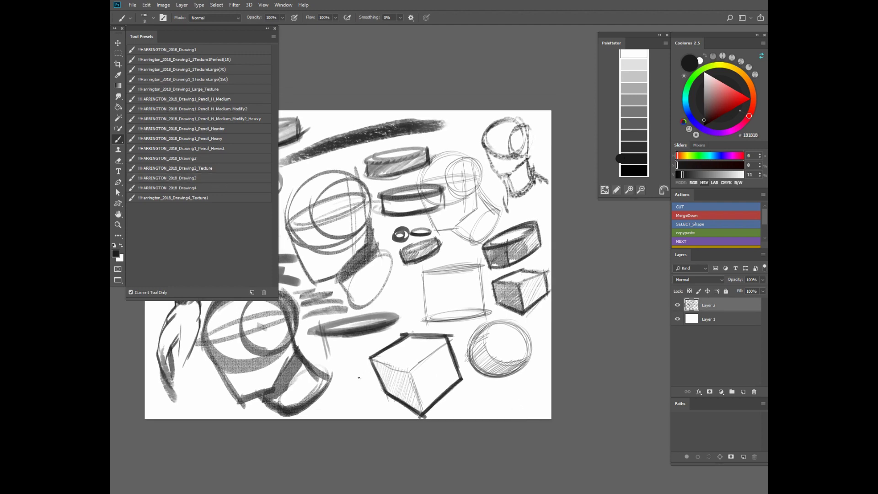
key(bracketright)
mouse_move(355, 346)
mouse_down()
mouse_move(341, 399)
mouse_move(339, 351)
mouse_move(341, 399)
mouse_up()
mouse_move(361, 357)
mouse_down()
mouse_move(352, 402)
mouse_move(364, 394)
mouse_up()
key(ctrl+alt+z)
key(ctrl+alt+z)
key(ctrl+alt+z)
key(ctrl+alt+z)
key(ctrl+alt+z)
mouse_move(388, 376)
mouse_down()
mouse_move(401, 376)
mouse_move(407, 389)
mouse_up()
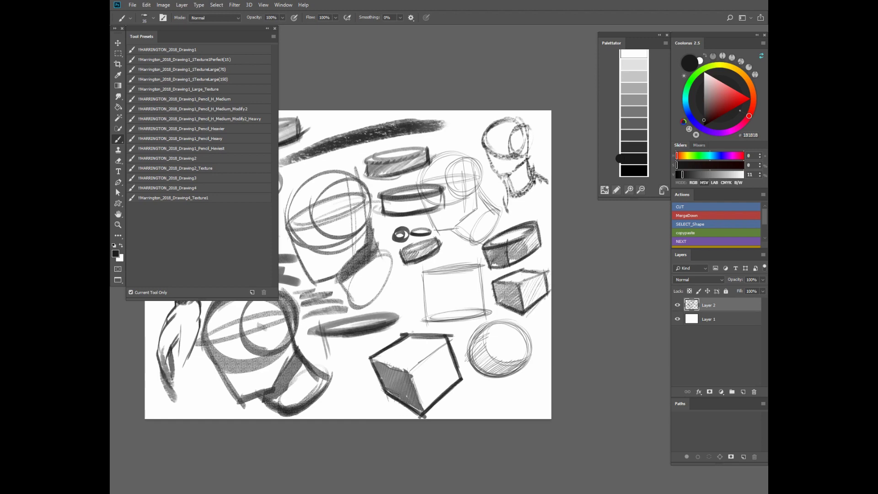
- Try strokes of varying width over the cube's shaded face and a long wavy scribble beside the cube, undoing them
scroll(409, 371, up, 3)
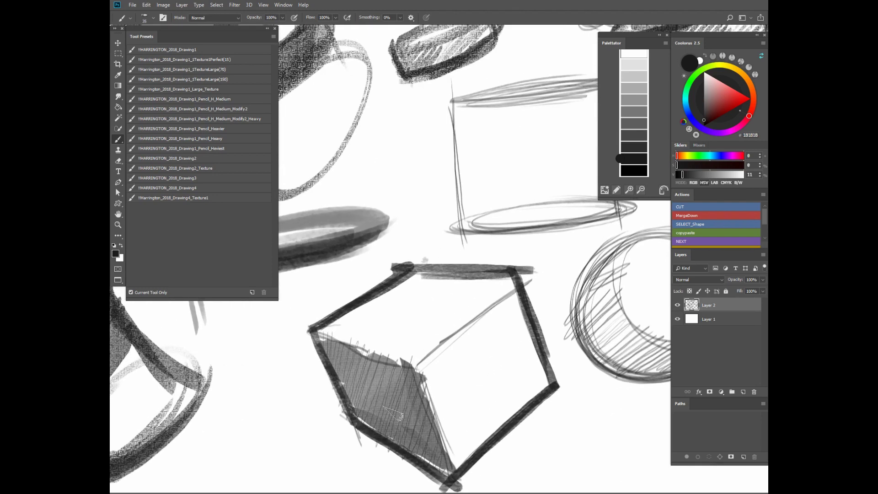
mouse_move(301, 408)
mouse_down()
mouse_move(388, 341)
mouse_move(268, 415)
mouse_move(413, 365)
mouse_move(400, 408)
mouse_move(459, 423)
mouse_up()
key(ctrl+z)
drag(356, 278, 419, 291)
mouse_move(462, 260)
mouse_down()
mouse_move(404, 272)
mouse_move(412, 308)
mouse_move(392, 368)
mouse_move(435, 421)
mouse_move(424, 298)
mouse_move(491, 255)
mouse_move(557, 191)
mouse_move(533, 116)
mouse_move(565, 132)
mouse_up()
alt+click(510, 362)
alt+click(510, 361)
drag(533, 363, 383, 400)
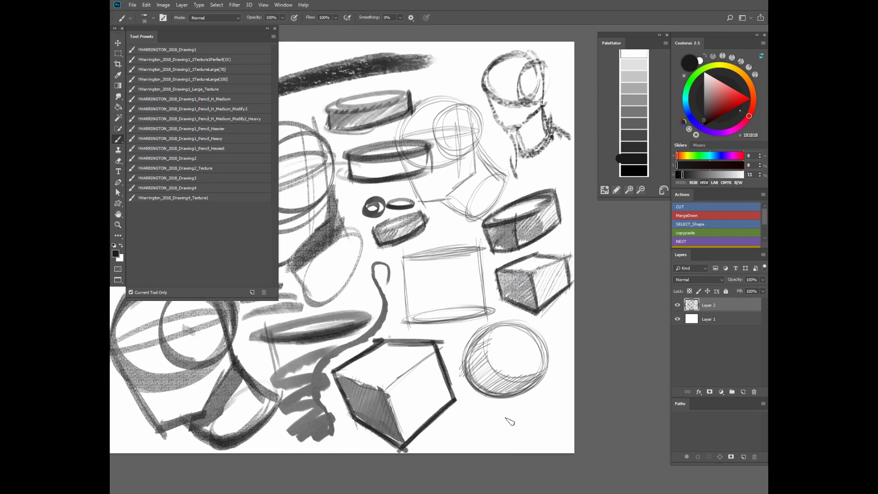
alt+click(463, 387)
alt+click(463, 386)
key(ctrl+z)
- Try a long winding stroke alternating broad and thin around the large cube and the tall cylinder sketch, and undo it
mouse_move(488, 405)
mouse_down()
mouse_move(496, 408)
mouse_move(463, 419)
mouse_up()
ctrl+click(442, 369)
ctrl+click(442, 368)
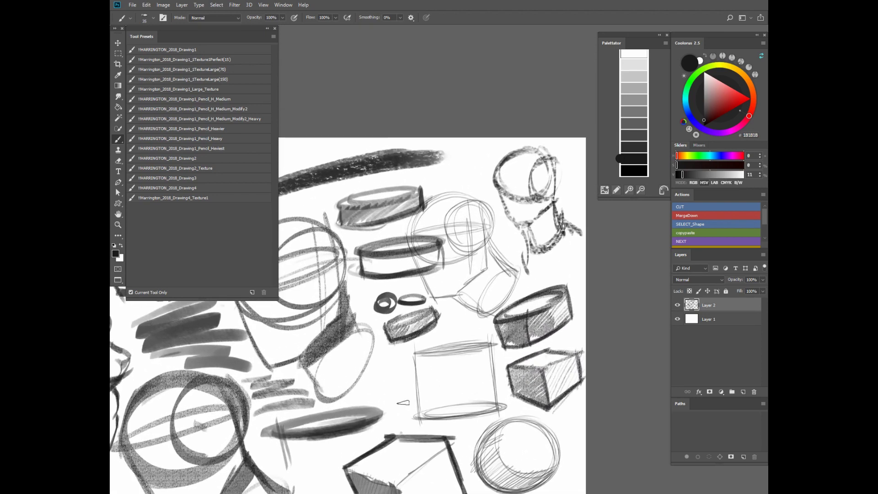
mouse_move(385, 381)
mouse_down()
mouse_move(396, 361)
mouse_move(418, 372)
mouse_move(346, 432)
mouse_move(331, 467)
mouse_move(335, 476)
mouse_up()
drag(419, 357, 441, 290)
key(ctrl+z)
ctrl+click(375, 381)
mouse_move(356, 324)
mouse_down()
mouse_move(353, 352)
mouse_move(379, 373)
mouse_move(372, 437)
mouse_move(381, 439)
mouse_move(381, 458)
mouse_move(397, 462)
mouse_move(415, 462)
mouse_move(415, 406)
mouse_move(401, 372)
mouse_move(411, 326)
mouse_move(500, 278)
mouse_move(505, 260)
mouse_move(483, 202)
mouse_move(493, 187)
mouse_move(514, 181)
mouse_move(532, 196)
mouse_move(531, 208)
mouse_move(628, 203)
mouse_move(591, 251)
mouse_move(610, 292)
mouse_move(585, 293)
mouse_move(589, 313)
mouse_move(661, 317)
mouse_up()
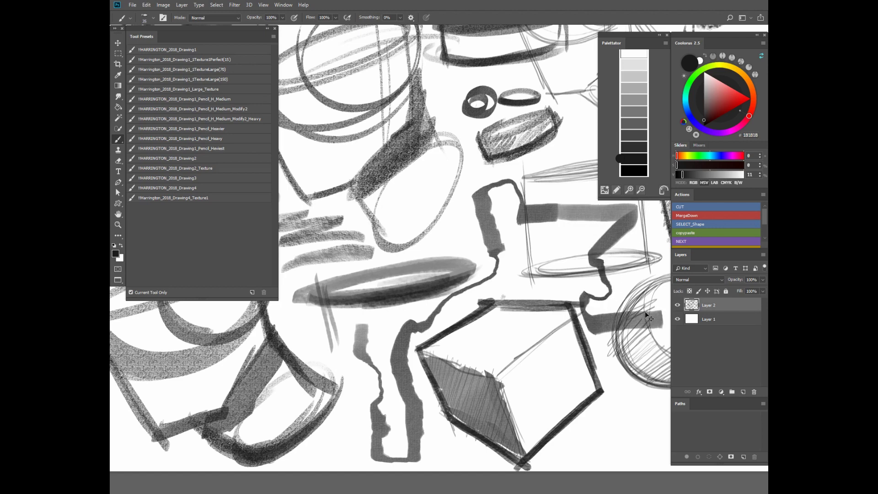
key(ctrl+z)
- Paint strokes alternating broad and thin beside and across the tall cylinder sketch, undoing the first attempt
drag(556, 343, 409, 447)
mouse_move(333, 330)
mouse_down()
mouse_move(407, 290)
mouse_move(410, 316)
mouse_move(385, 333)
mouse_move(453, 316)
mouse_move(463, 297)
mouse_move(496, 292)
mouse_move(487, 321)
mouse_move(421, 364)
mouse_move(506, 360)
mouse_move(631, 380)
mouse_up()
key(ctrl+z)
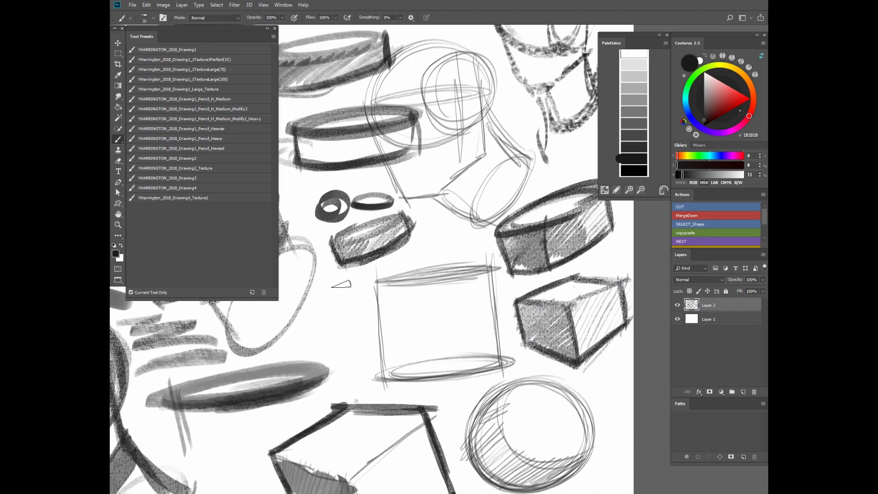
mouse_move(341, 285)
mouse_down()
mouse_move(347, 354)
mouse_move(363, 359)
mouse_move(360, 386)
mouse_move(377, 389)
mouse_up()
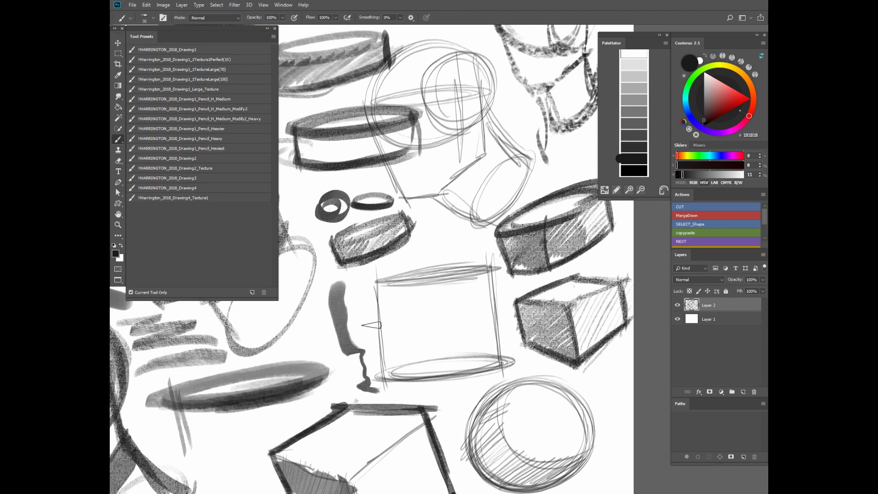
mouse_move(366, 323)
mouse_down()
mouse_move(403, 261)
mouse_move(464, 248)
mouse_move(463, 312)
mouse_move(443, 366)
mouse_move(454, 480)
mouse_up()
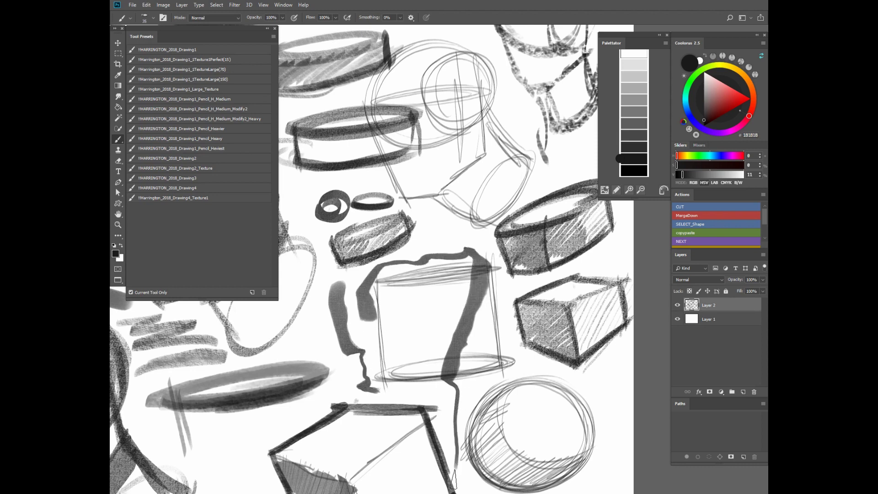
- Undo the strokes around the tall cylinder sketch, and try an angular winding stroke alternating thin and broad across it, undoing that too
key(ctrl+z)
key(ctrl+z)
mouse_move(341, 283)
mouse_down()
mouse_move(345, 336)
mouse_move(365, 348)
mouse_move(411, 337)
mouse_move(419, 216)
mouse_move(458, 209)
mouse_move(454, 357)
mouse_move(475, 363)
mouse_move(478, 295)
mouse_move(516, 269)
mouse_move(541, 378)
mouse_up()
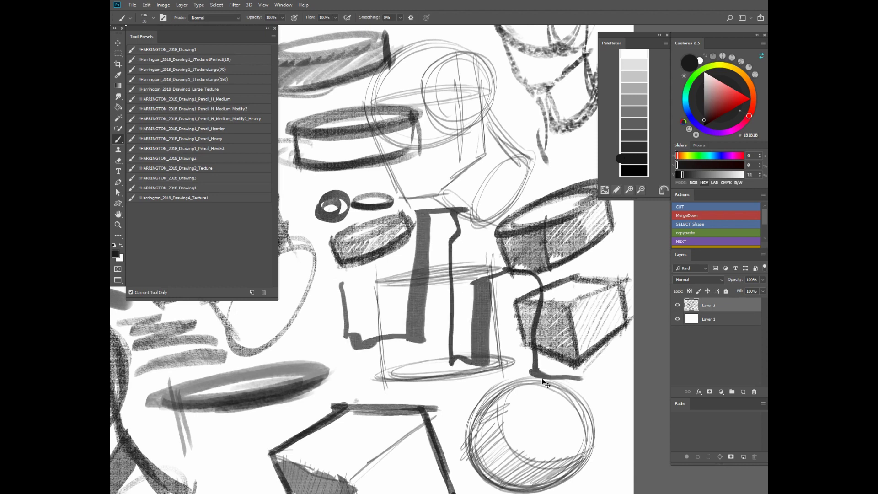
key(ctrl+z)
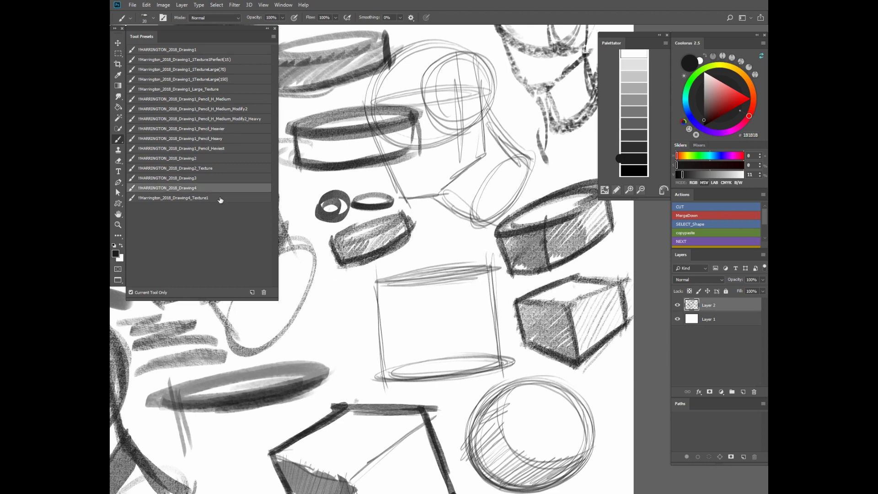
- Try winding test strokes across the tall cylinder sketch with the Drawing4_Texture1 preset, undoing each one
click(215, 197)
drag(484, 367, 530, 368)
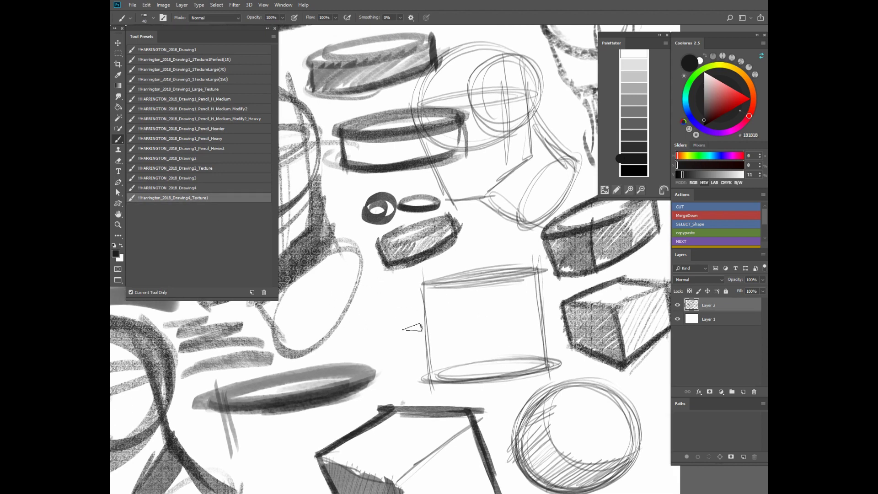
mouse_move(402, 300)
mouse_down()
mouse_move(405, 352)
mouse_move(480, 347)
mouse_move(467, 275)
mouse_move(528, 260)
mouse_move(498, 357)
mouse_move(510, 410)
mouse_move(541, 403)
mouse_move(526, 310)
mouse_move(515, 308)
mouse_move(544, 302)
mouse_move(539, 416)
mouse_up()
key(ctrl+z)
mouse_move(365, 315)
mouse_down()
mouse_move(401, 328)
mouse_move(462, 319)
mouse_move(475, 330)
mouse_move(548, 326)
mouse_move(549, 348)
mouse_move(539, 382)
mouse_move(506, 374)
mouse_move(421, 378)
mouse_move(421, 389)
mouse_move(371, 384)
mouse_move(340, 424)
mouse_move(263, 428)
mouse_move(274, 480)
mouse_move(454, 392)
mouse_up()
key(ctrl+z)
mouse_move(361, 300)
mouse_down()
mouse_move(405, 286)
mouse_move(422, 307)
mouse_move(410, 349)
mouse_move(449, 330)
mouse_move(473, 366)
mouse_move(503, 338)
mouse_move(523, 333)
mouse_move(575, 353)
mouse_up()
key(ctrl+z)
- Try looping strokes of varying width over the tall cylinder sketch with the Drawing4 preset at normal and enlarged sizes, undoing each
click(197, 188)
mouse_move(394, 330)
mouse_down()
mouse_move(402, 349)
mouse_move(440, 320)
mouse_move(475, 354)
mouse_move(511, 274)
mouse_up()
key(ctrl+z)
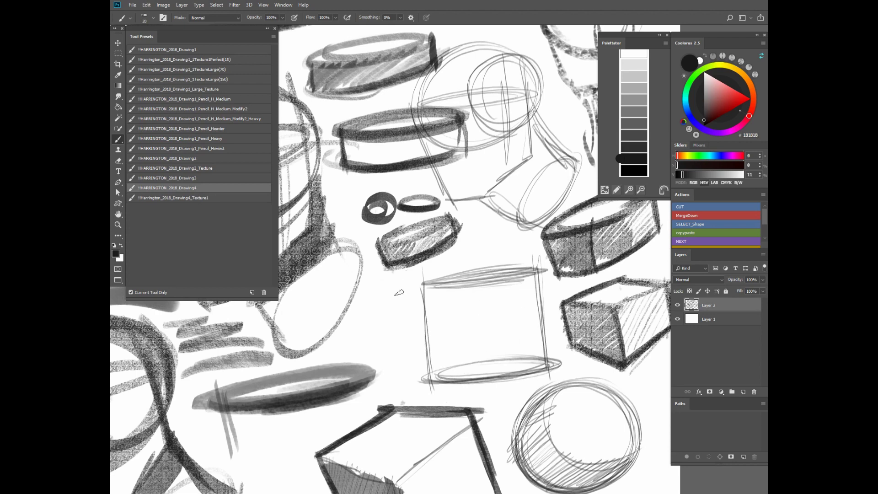
key(bracketright)
mouse_move(373, 316)
mouse_down()
mouse_move(404, 306)
mouse_move(404, 372)
mouse_move(434, 376)
mouse_move(460, 368)
mouse_move(442, 317)
mouse_move(478, 306)
mouse_move(486, 395)
mouse_move(503, 393)
mouse_move(528, 366)
mouse_move(519, 318)
mouse_move(547, 320)
mouse_move(538, 392)
mouse_up()
key(ctrl+z)
mouse_move(352, 326)
mouse_down()
mouse_move(368, 324)
mouse_move(402, 341)
mouse_move(480, 310)
mouse_move(446, 355)
mouse_move(491, 387)
mouse_move(417, 412)
mouse_up()
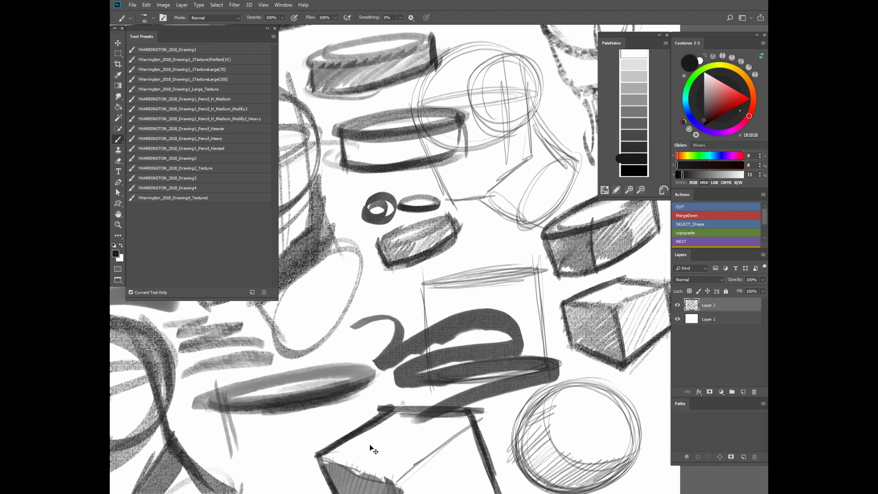
key(ctrl+z)
- Try a stroke near the tall cylinder sketch with the Pencil_H_Medium_Modify2_Heavy preset at a larger size, and undo it
scroll(530, 387, down, 5)
drag(549, 396, 551, 378)
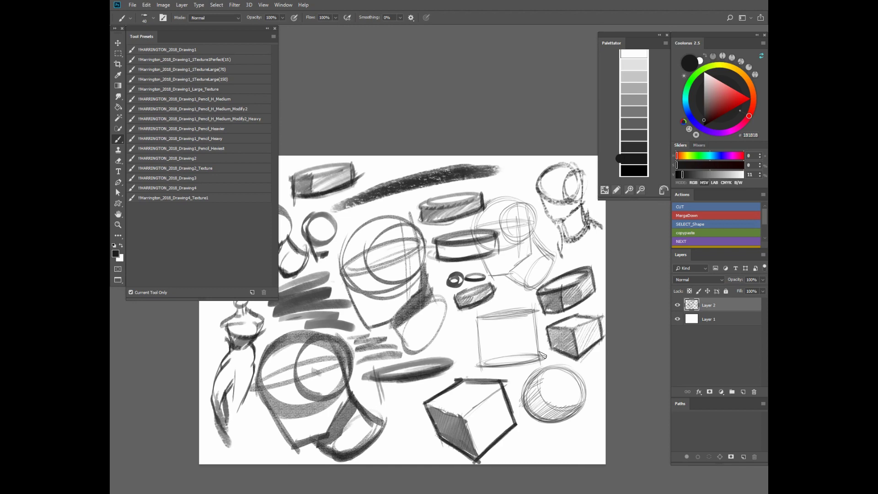
click(235, 100)
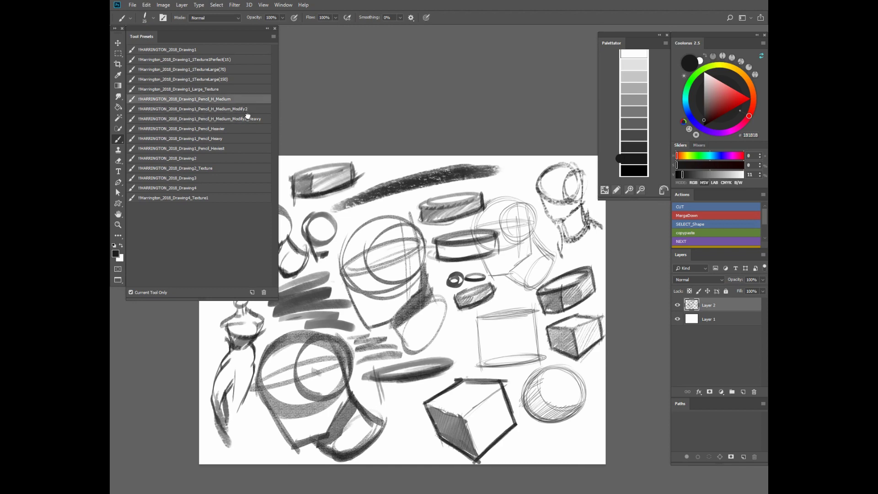
click(252, 120)
drag(482, 375, 473, 386)
key(bracketright)
key(bracketright)
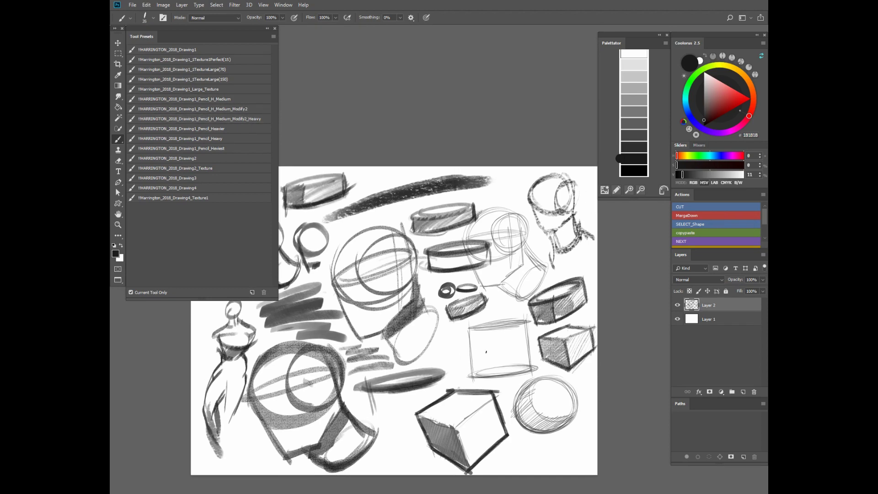
drag(471, 352, 452, 353)
key(ctrl+z)
drag(415, 329, 406, 364)
- Sketch a short flat cylinder overlapping the tall cylinder's left edge with the enlarged Pencil_H_Medium_Modify2_Heavy preset, and shade the left of its side
click(240, 119)
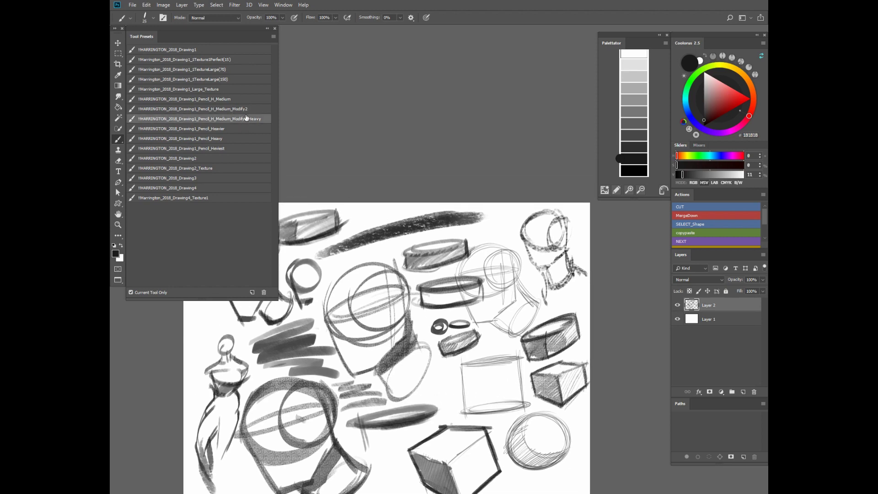
scroll(446, 366, up, 2)
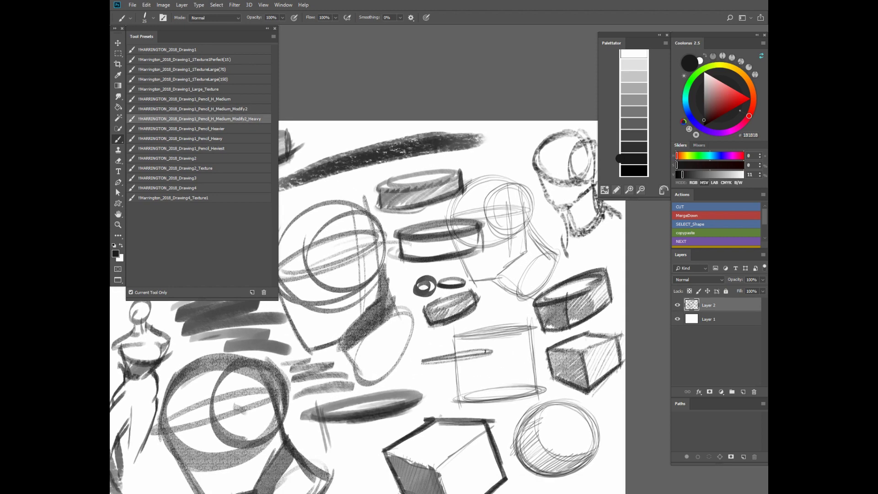
key(bracketright)
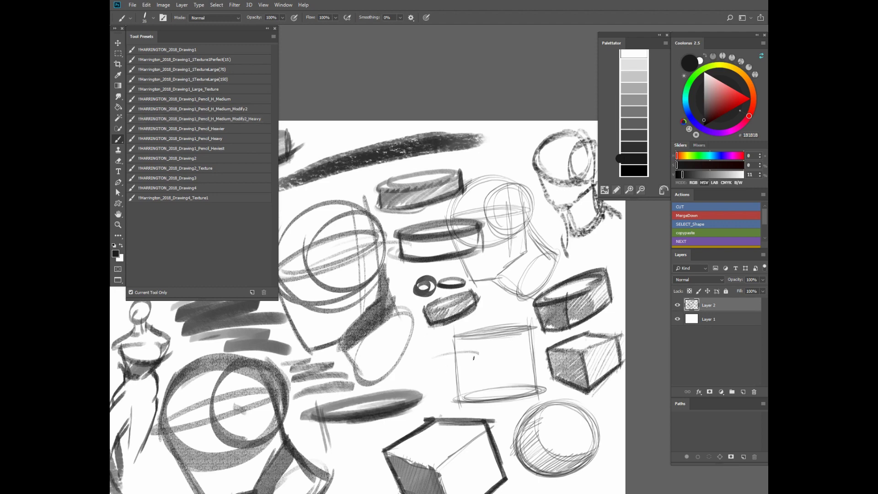
mouse_move(473, 358)
mouse_down()
mouse_move(423, 362)
mouse_move(373, 333)
mouse_move(375, 341)
mouse_move(429, 340)
mouse_up()
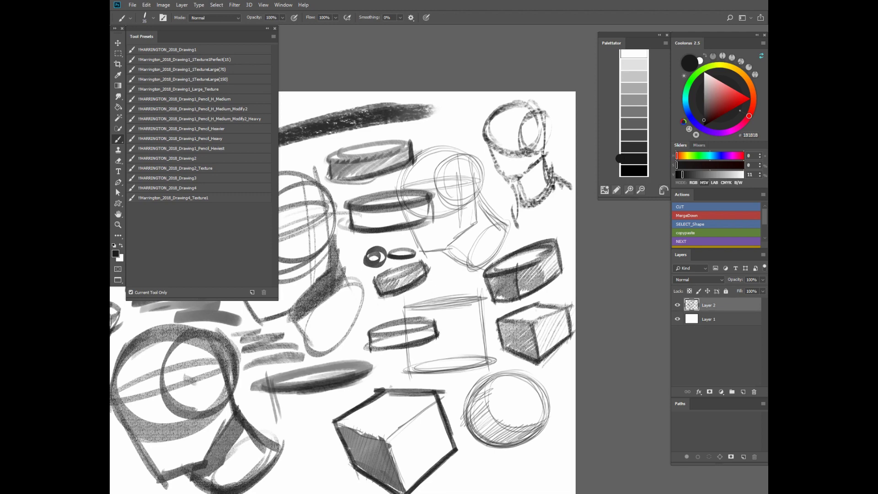
drag(436, 337, 380, 347)
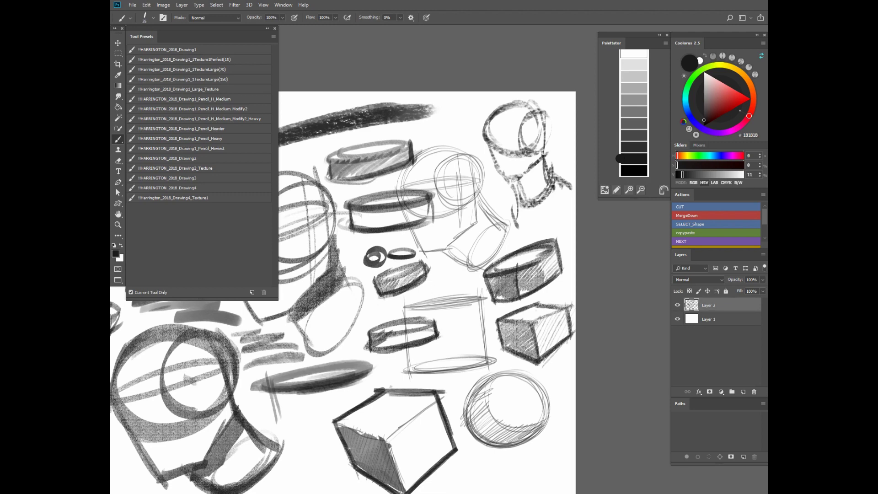